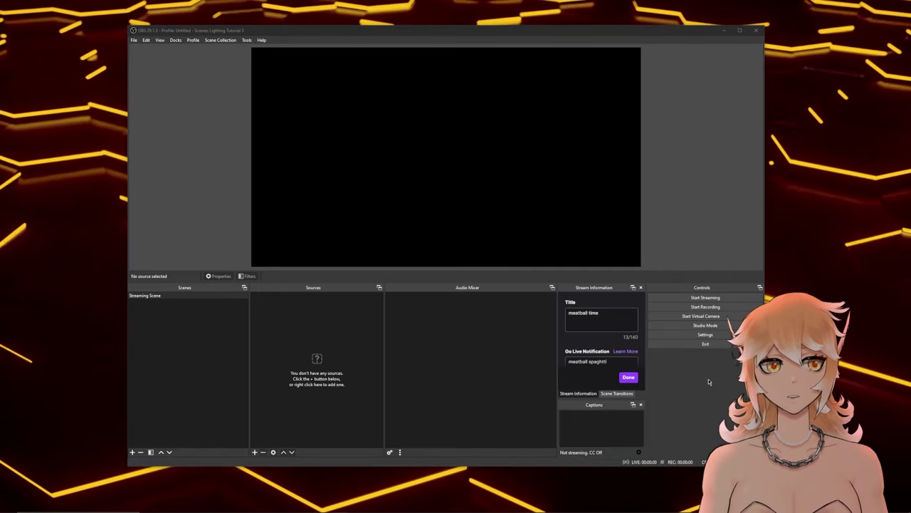
Create a new scene named All Display Capture.
click(175, 314)
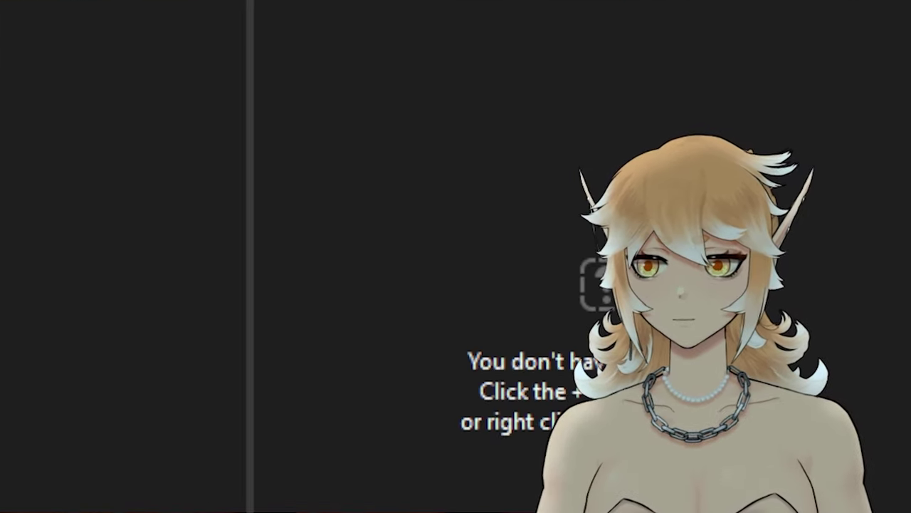
right_click(314, 266)
click(347, 280)
key(BackSpace)
text(All Display Capture)
key(Return)
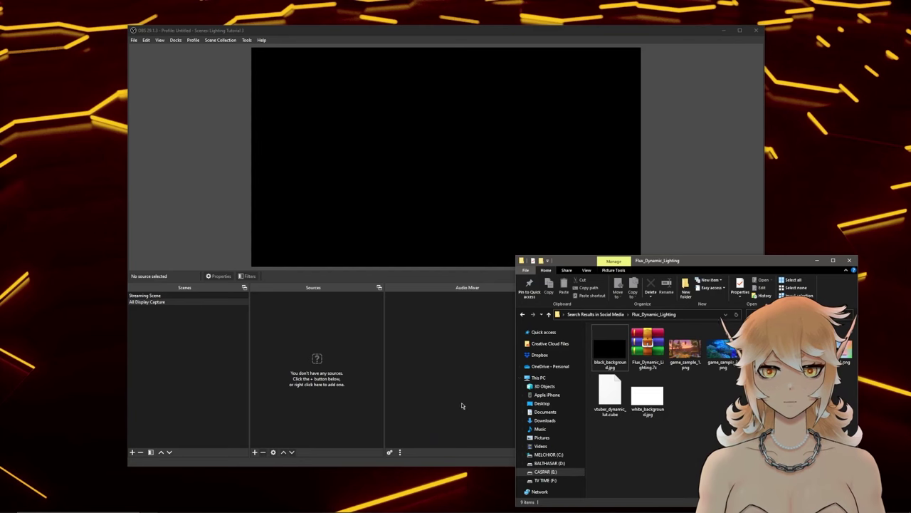
Add white_background.jpg, black_background.jpg and game_sample_2.png from the Flux_Dynamic_Lighting folder as image sources, with game_sample_2.png uppermost.
drag(330, 351, 330, 351)
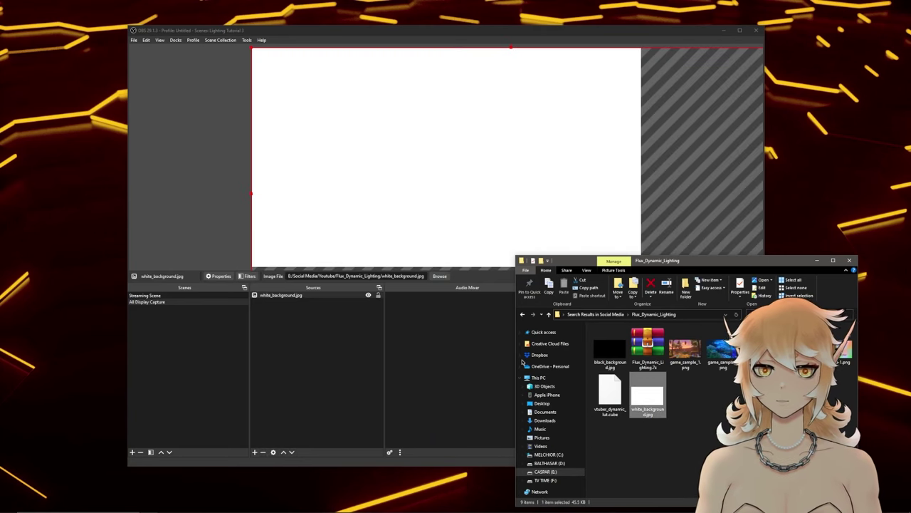
drag(594, 361, 313, 327)
drag(722, 349, 324, 334)
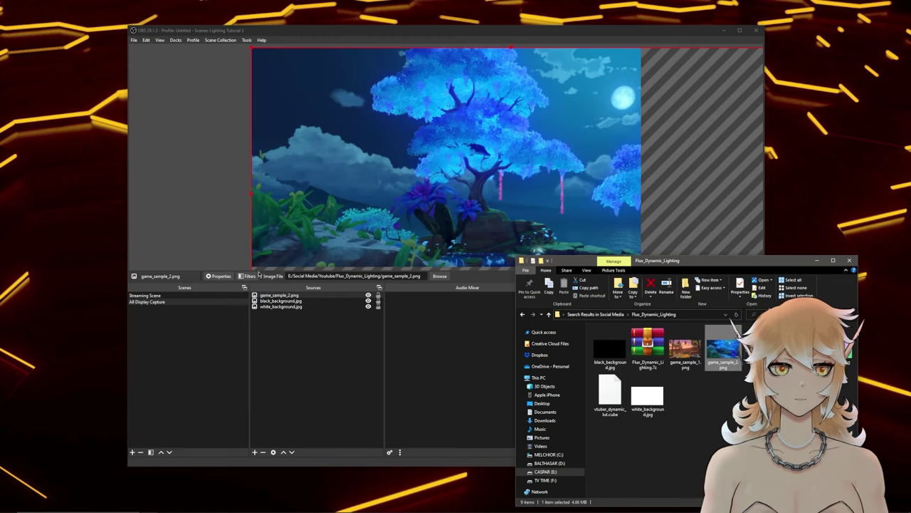
click(408, 330)
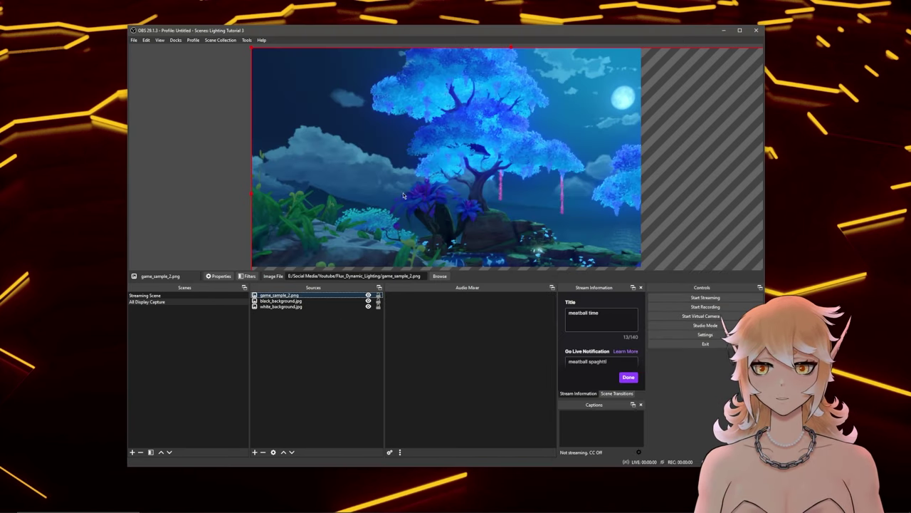
Hide the game_sample_2.png source temporarily and look through the source types that can be added.
click(369, 295)
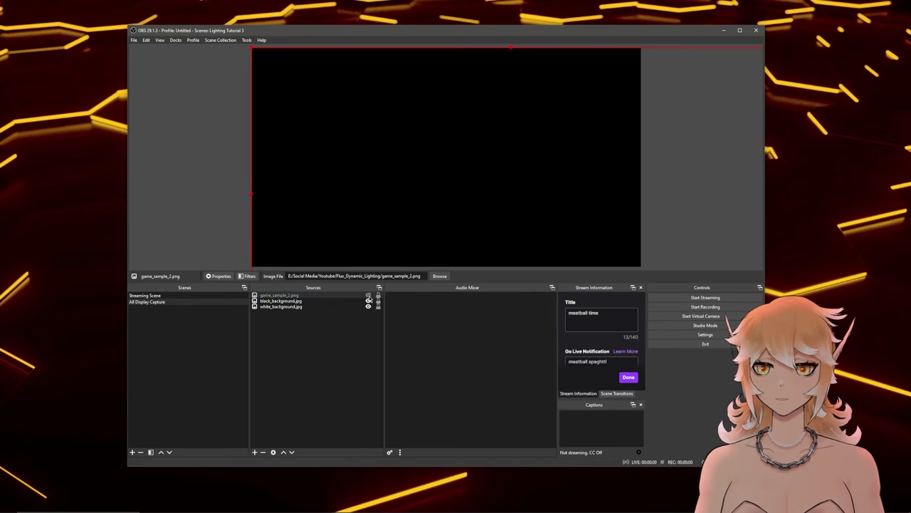
right_click(307, 340)
mouse_move(318, 346)
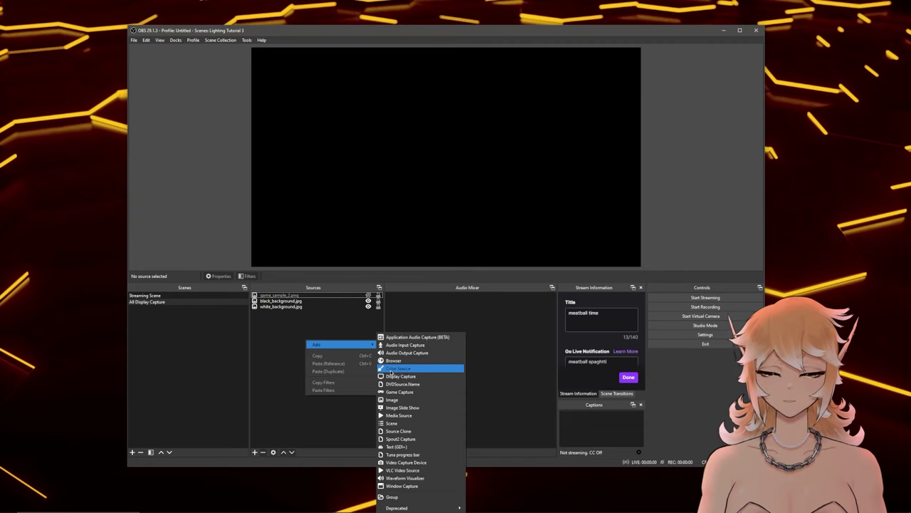
drag(249, 347, 237, 347)
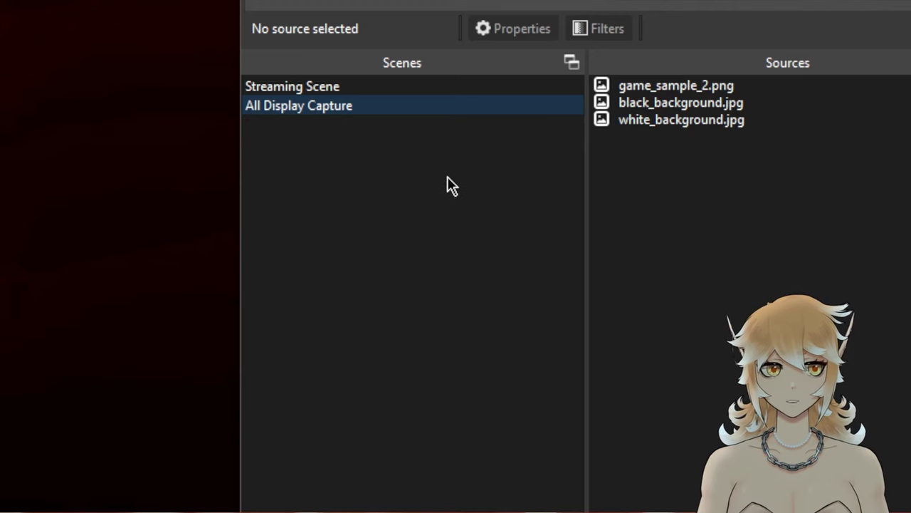
Create a new scene named Vtuber Masterlist.
right_click(198, 326)
key(Escape)
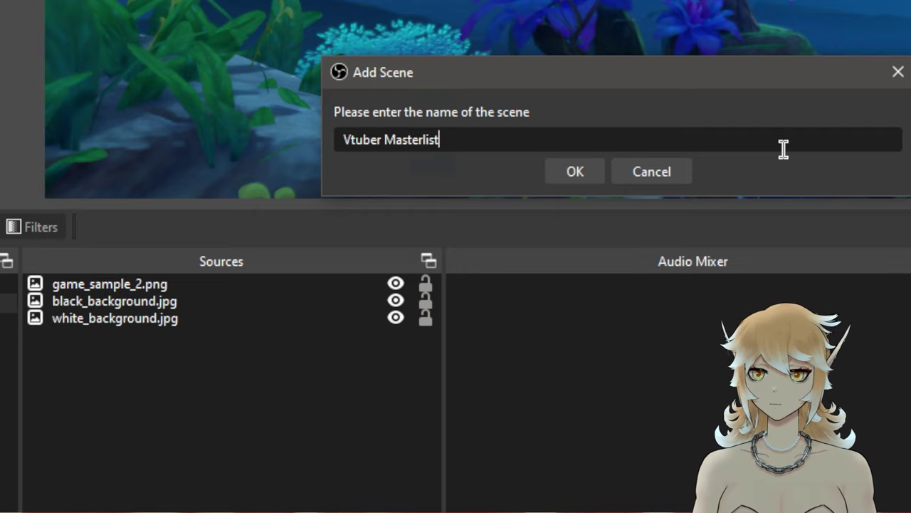
key(Return)
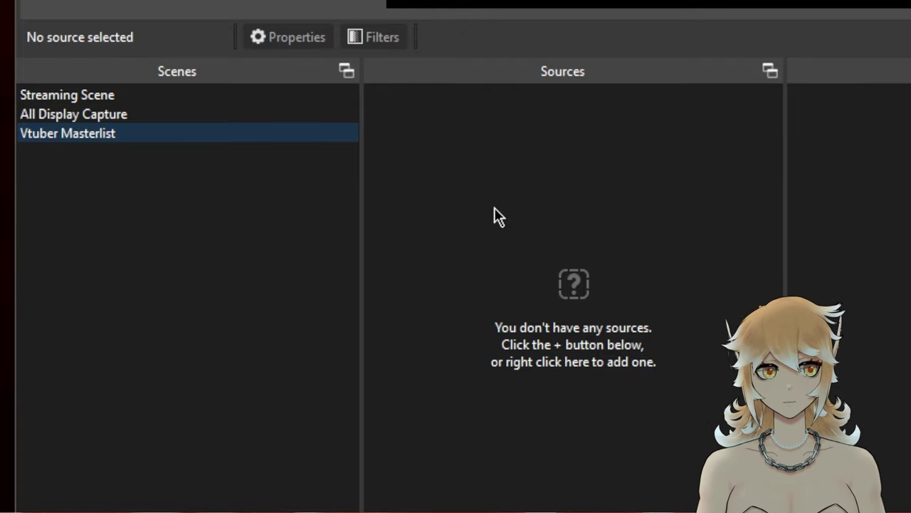
Add a Spout2 Capture source to the Vtuber Masterlist scene with its composite mode set to Premultiplied Alpha.
right_click(521, 215)
mouse_move(541, 222)
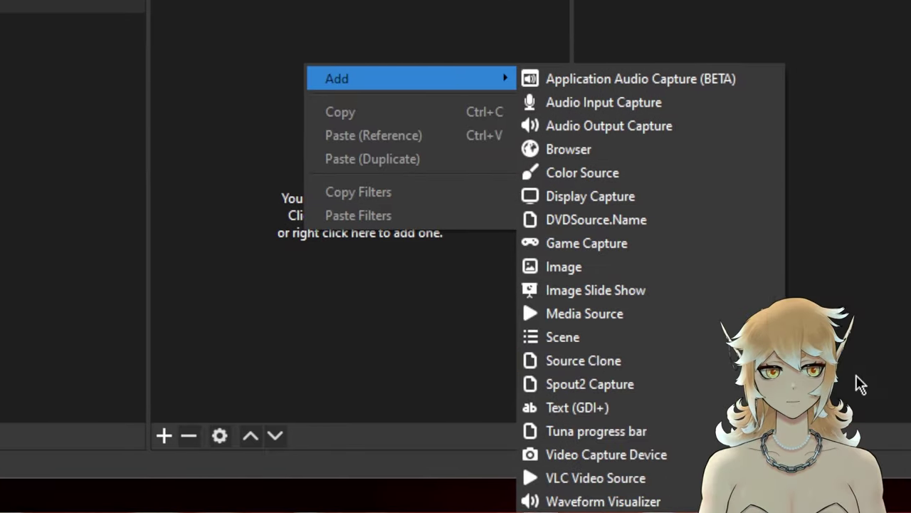
click(902, 510)
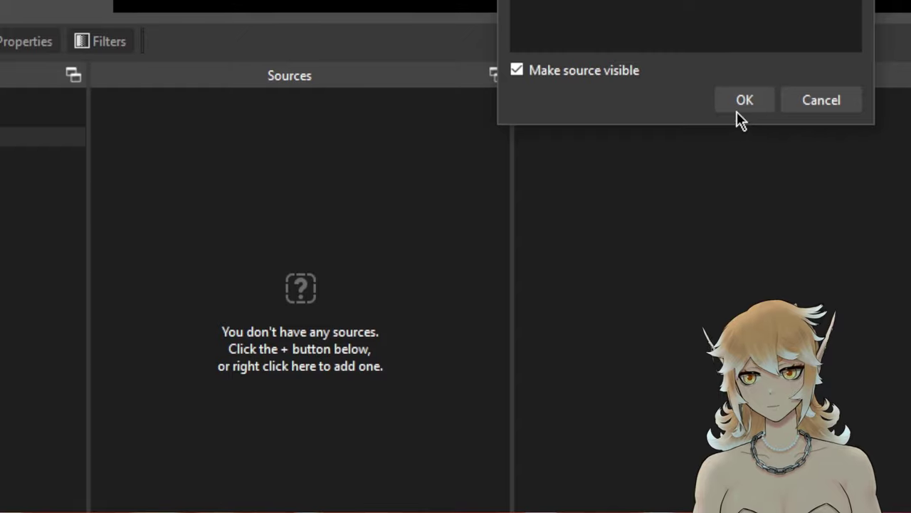
click(743, 102)
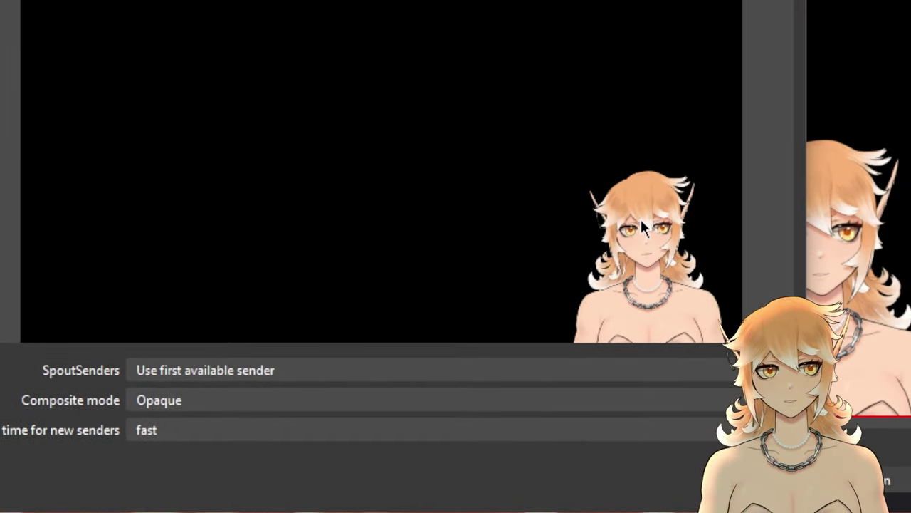
click(548, 200)
click(356, 227)
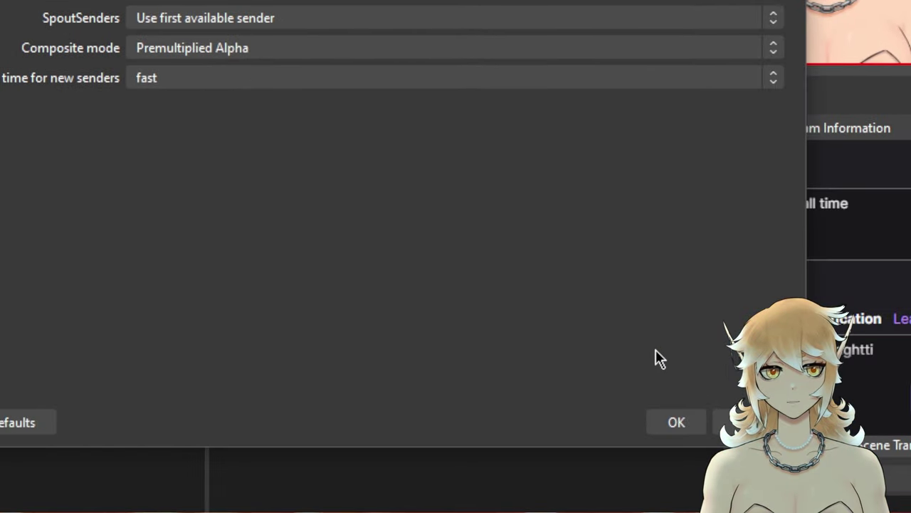
click(673, 421)
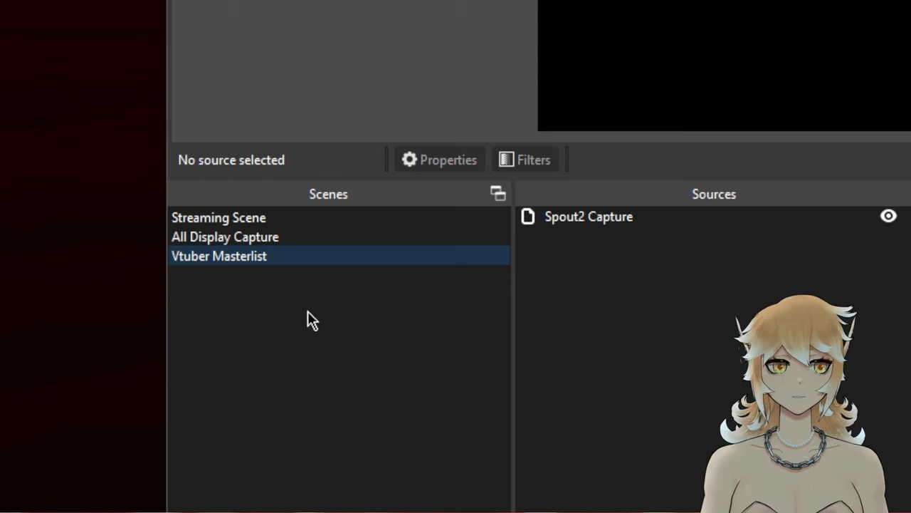
Create a new scene named Lighting Scene.
right_click(175, 329)
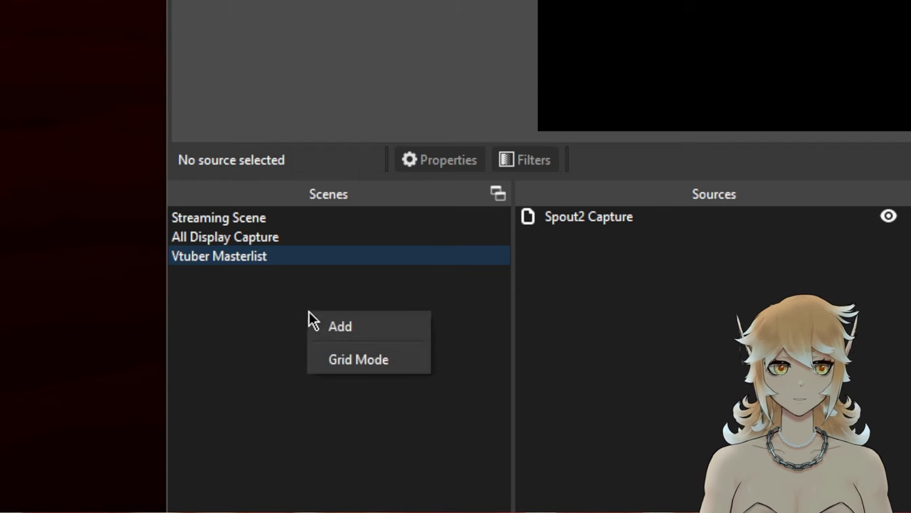
click(184, 331)
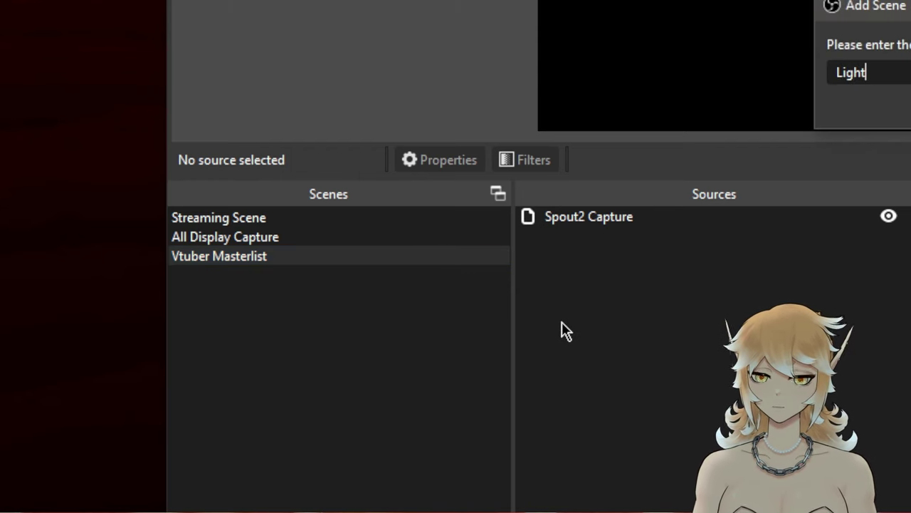
text(Lighting Scene)
key(Return)
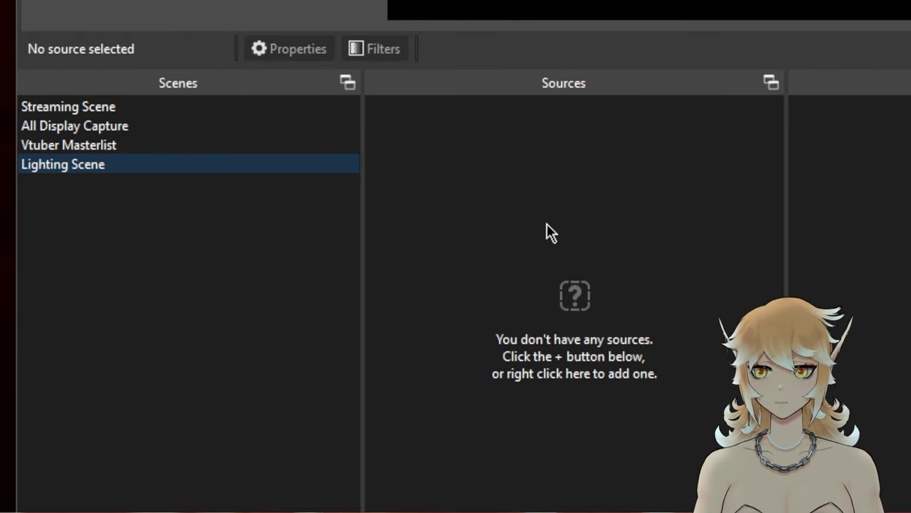
Add a Source Clone named Display Blur to the Lighting Scene, cloning All Display Capture.
right_click(524, 156)
mouse_move(580, 173)
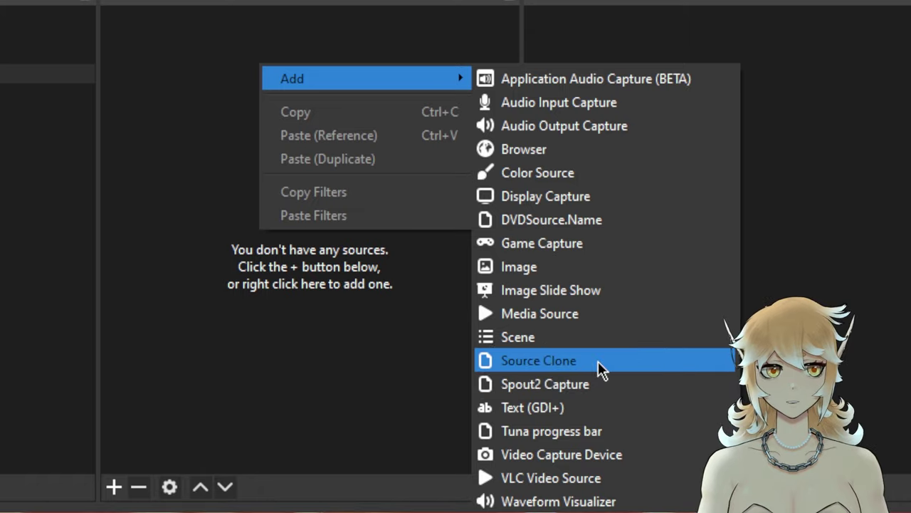
click(773, 386)
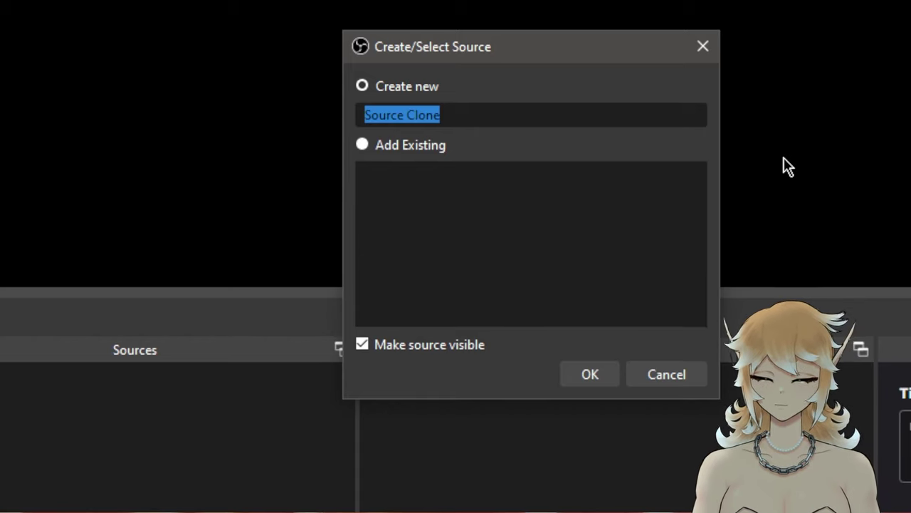
text(Display Blur)
key(Return)
click(209, 339)
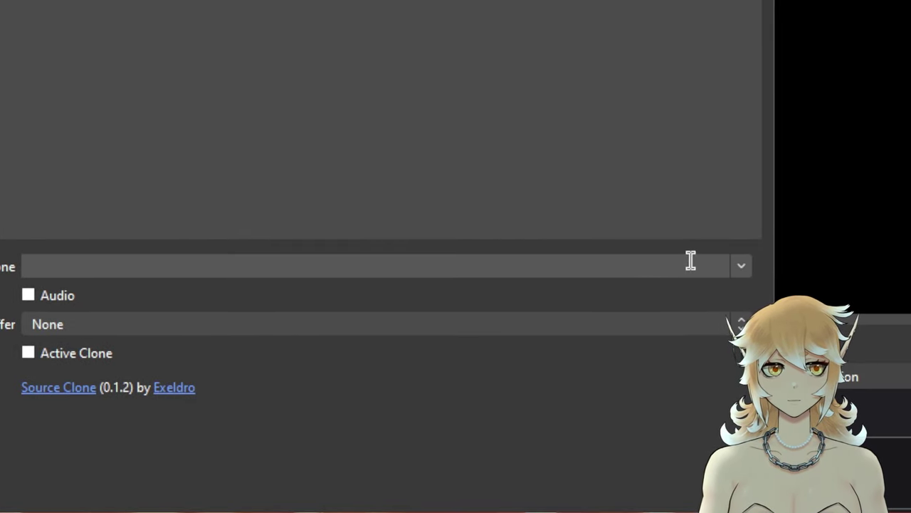
click(879, 267)
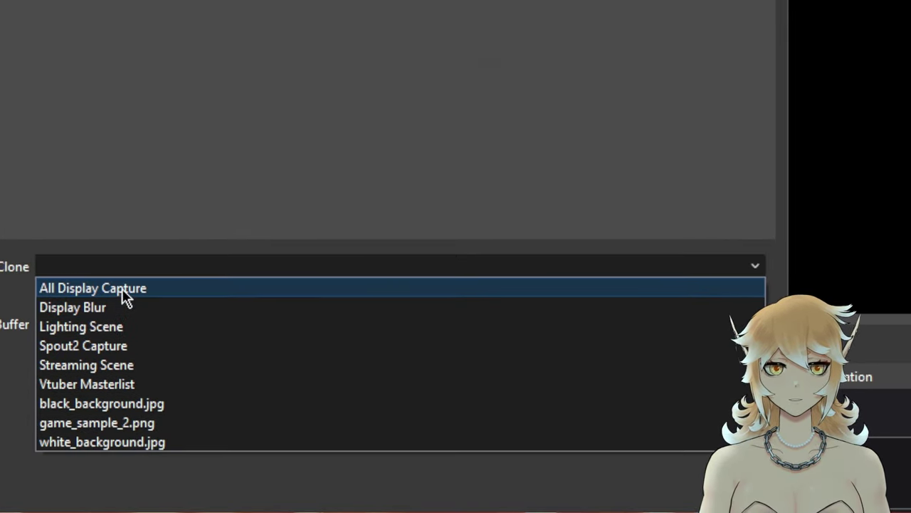
click(117, 287)
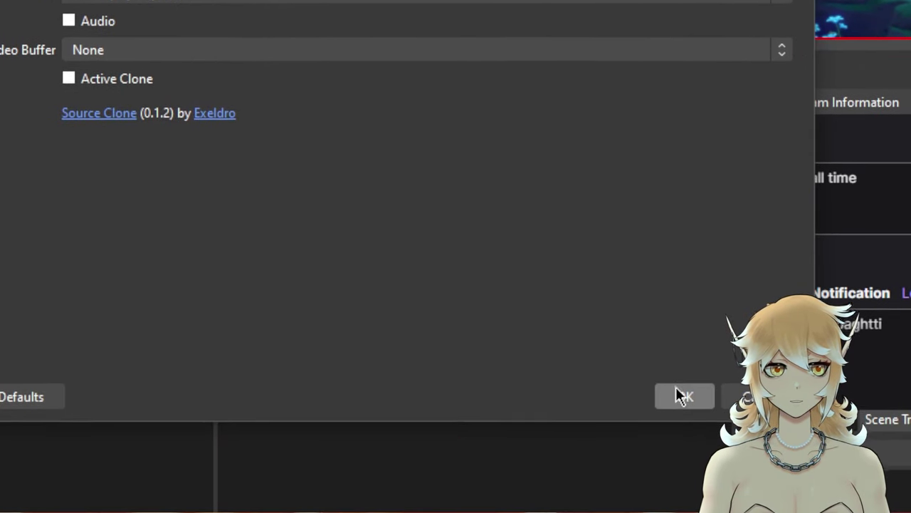
click(684, 448)
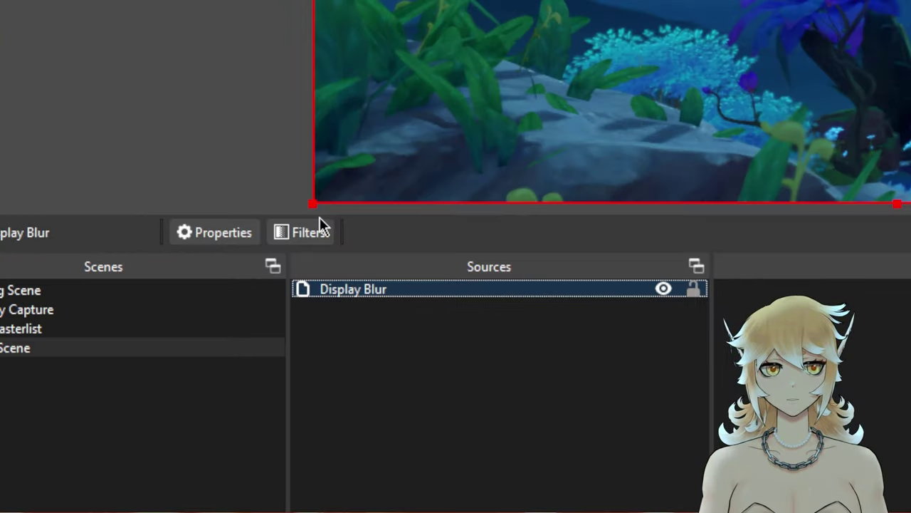
Add a Composite Blur effect filter to the Display Blur source, keeping the default filter name.
click(303, 232)
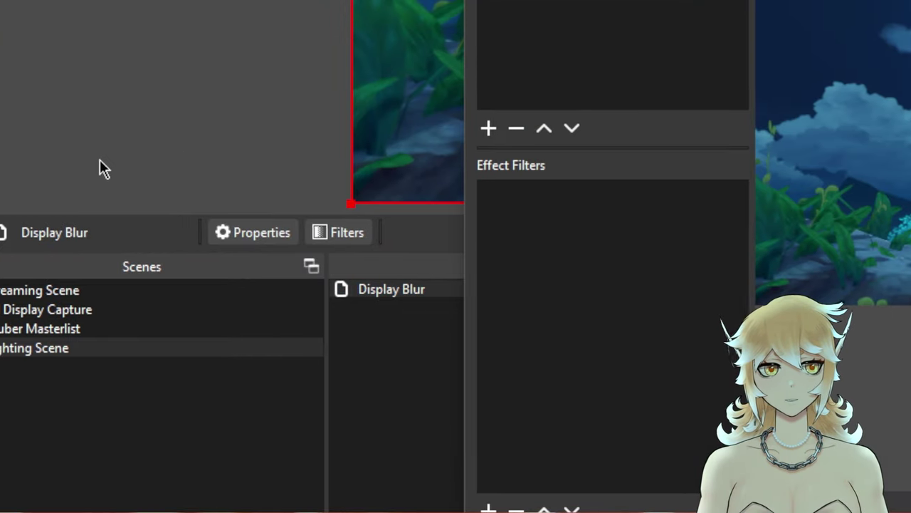
right_click(530, 271)
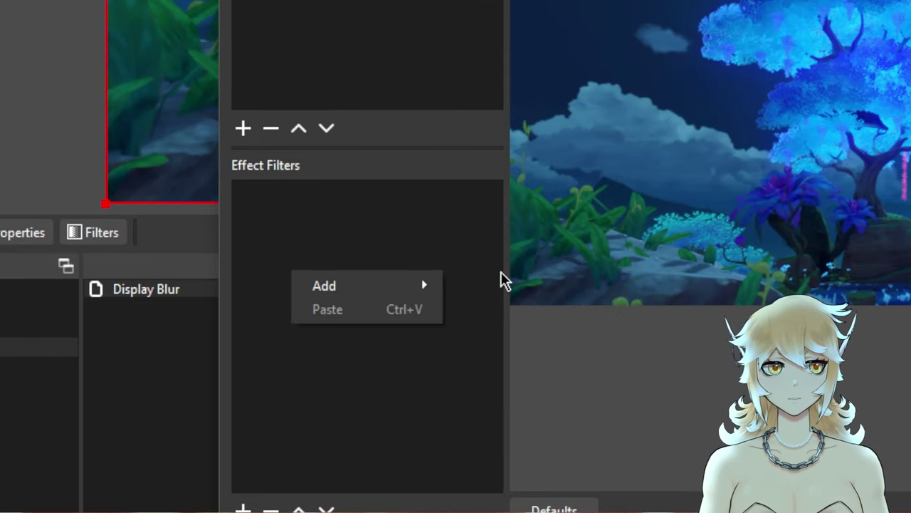
mouse_move(595, 286)
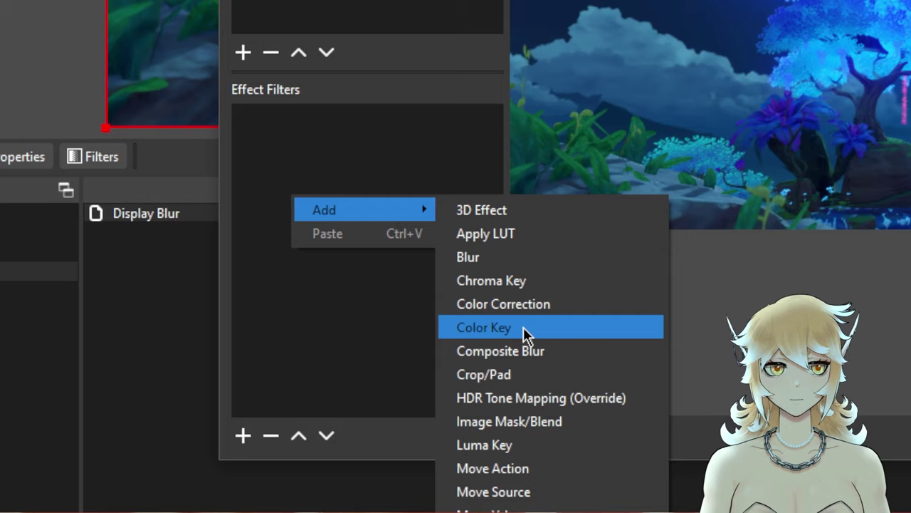
click(502, 401)
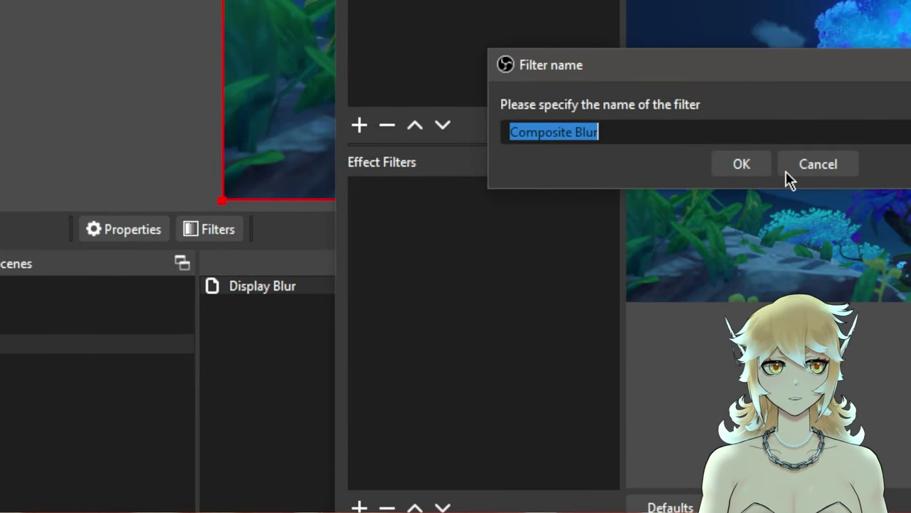
click(745, 155)
Set the Composite Blur filter to the Dual Kawase algorithm with a blur radius of 190 and close the filters.
click(876, 96)
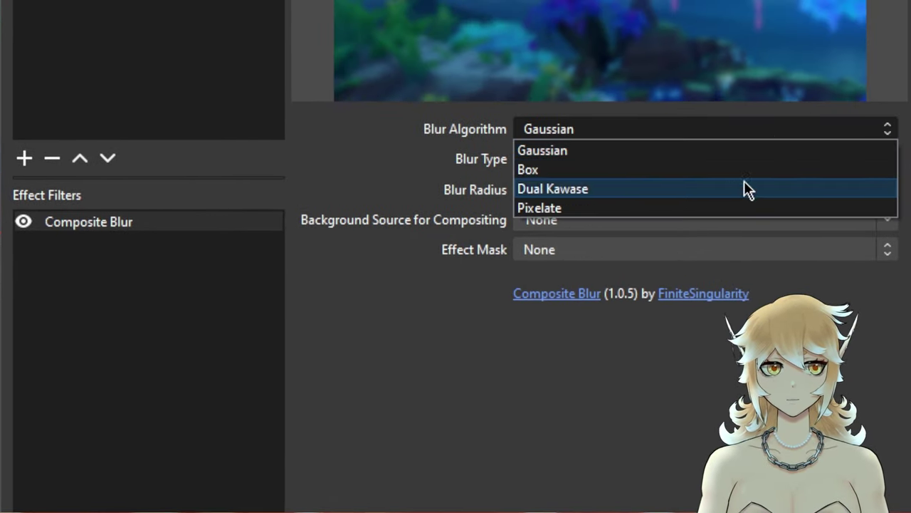
click(725, 188)
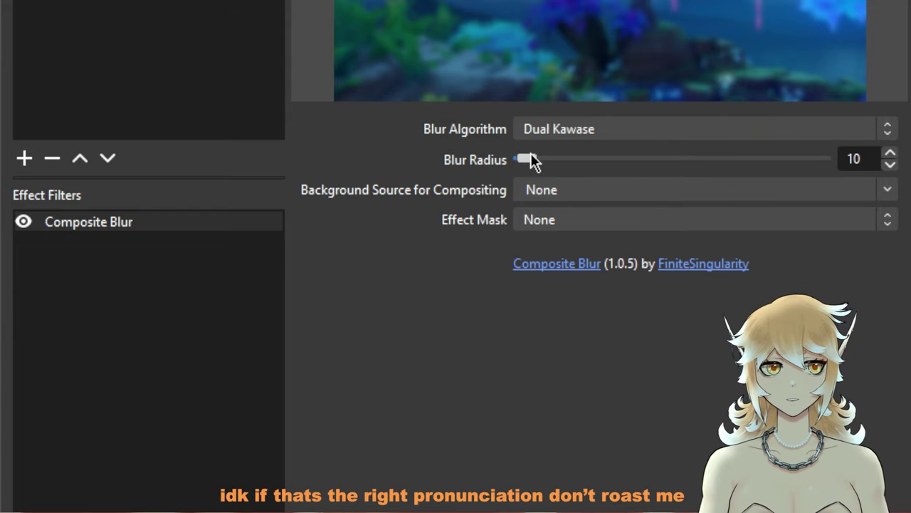
drag(534, 161, 554, 161)
double_click(854, 159)
text(190)
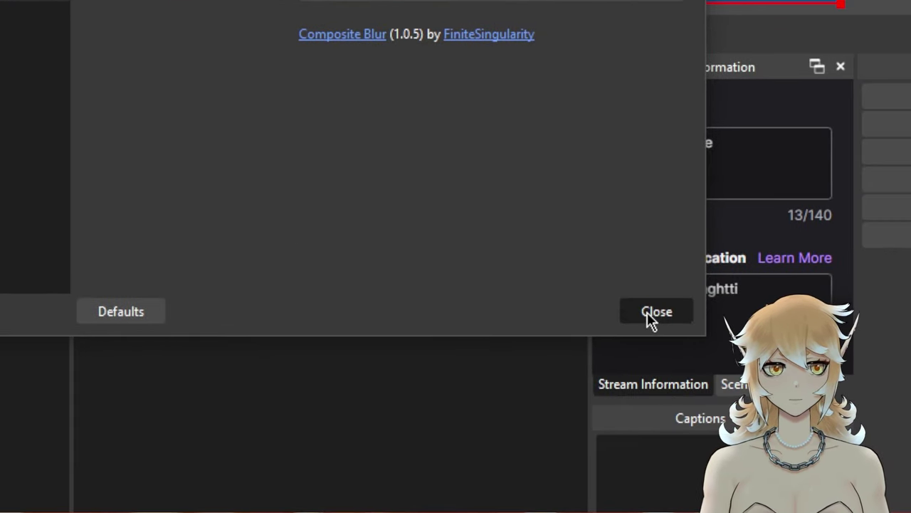
click(655, 312)
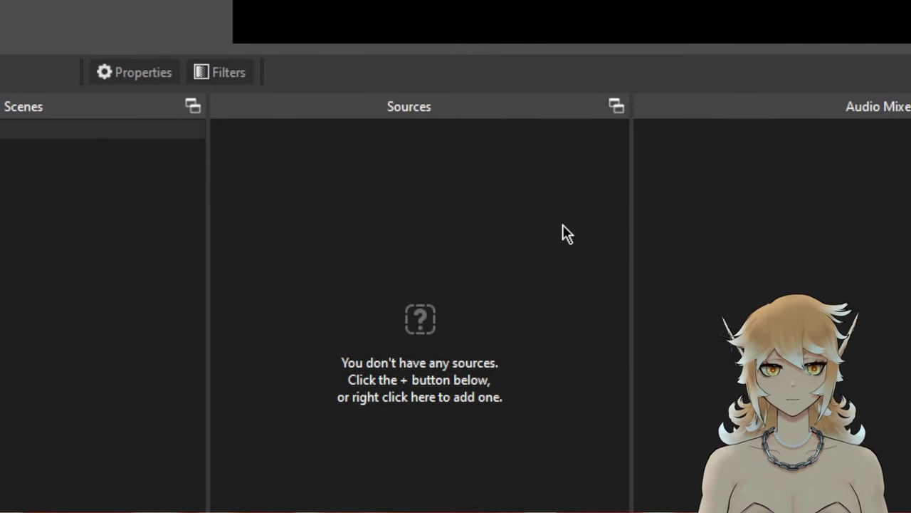
Add a Source Clone named Main Display to the Streaming Scene, cloning All Display Capture with its audio turned off.
right_click(562, 228)
mouse_move(570, 227)
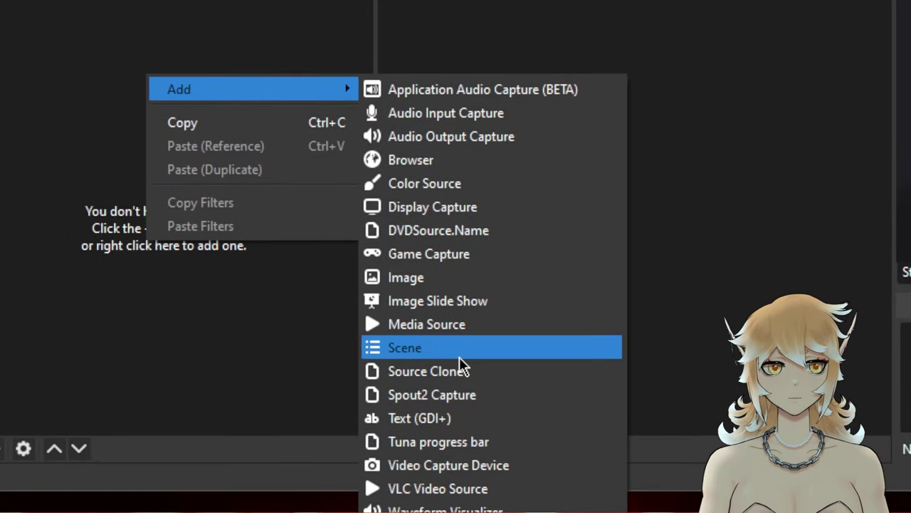
click(790, 507)
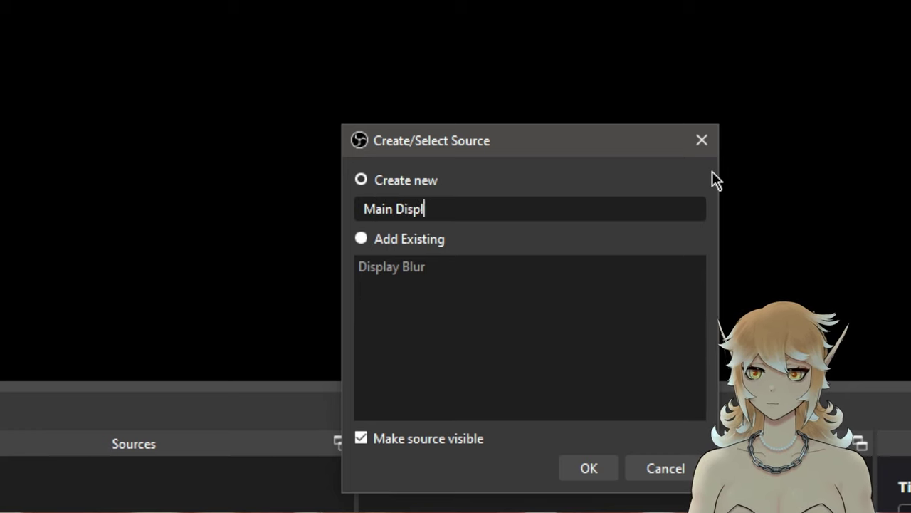
text(Main Displ)
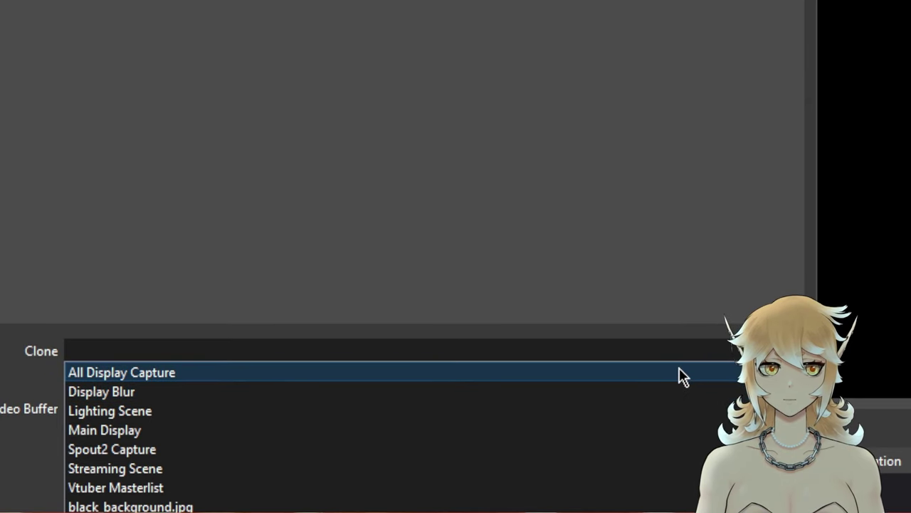
click(680, 375)
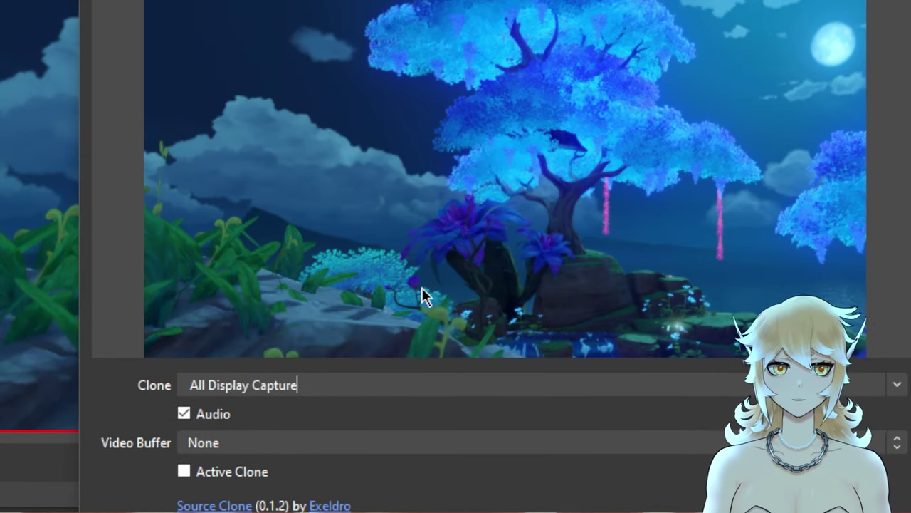
click(184, 415)
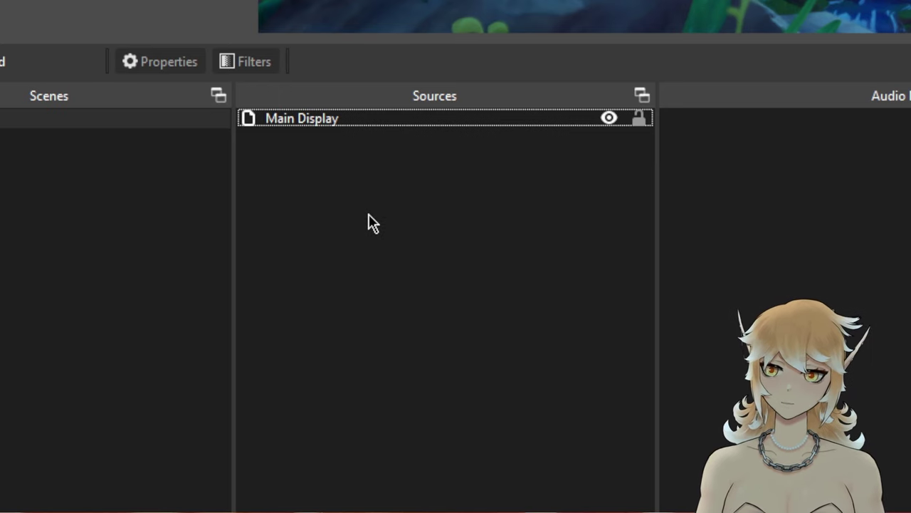
Add a Source Clone named Vtuber w. Lighting to the Streaming Scene, cloning Vtuber Masterlist.
right_click(293, 188)
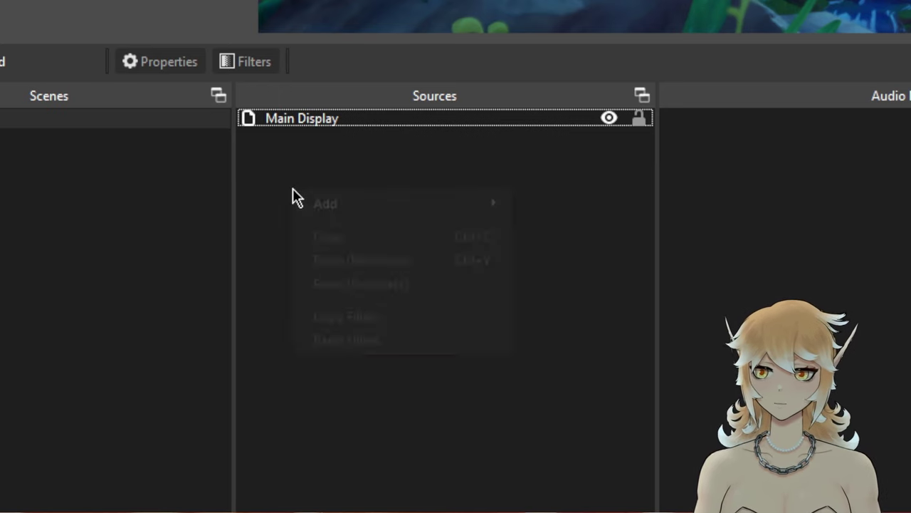
mouse_move(333, 204)
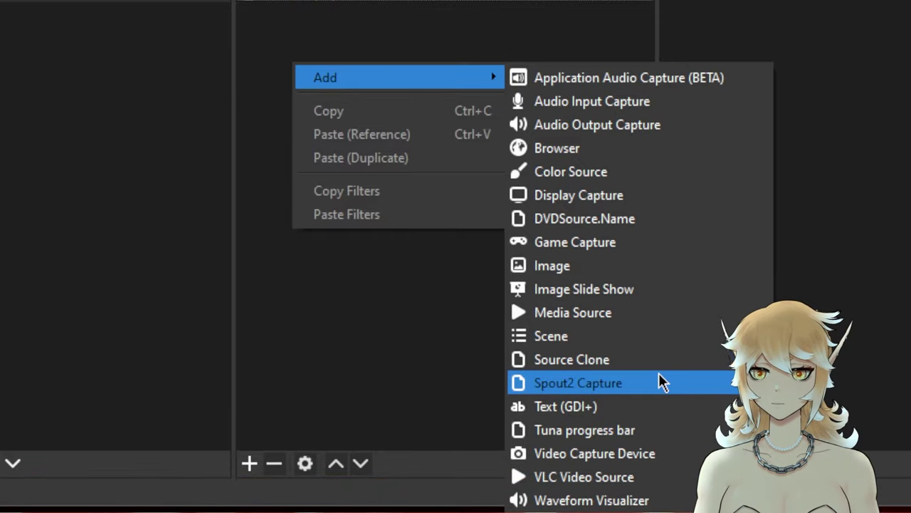
click(659, 359)
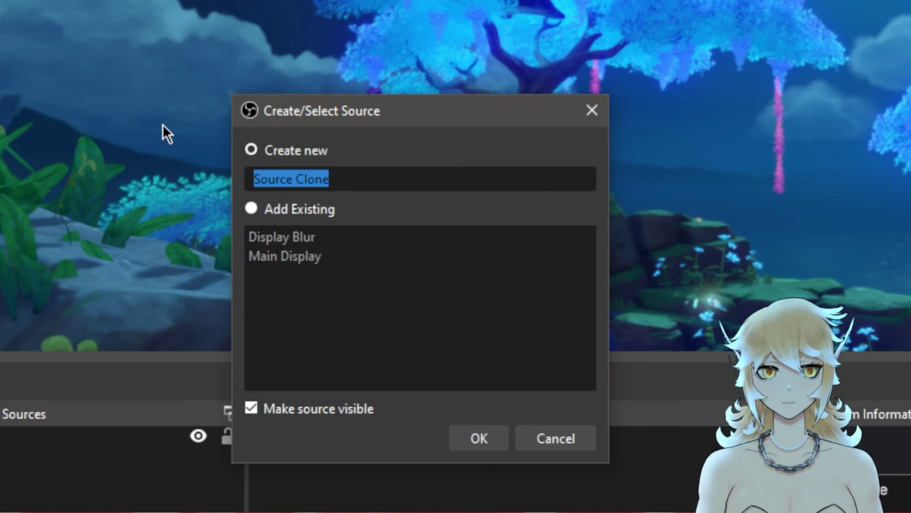
text(Vtuber w. Lighting)
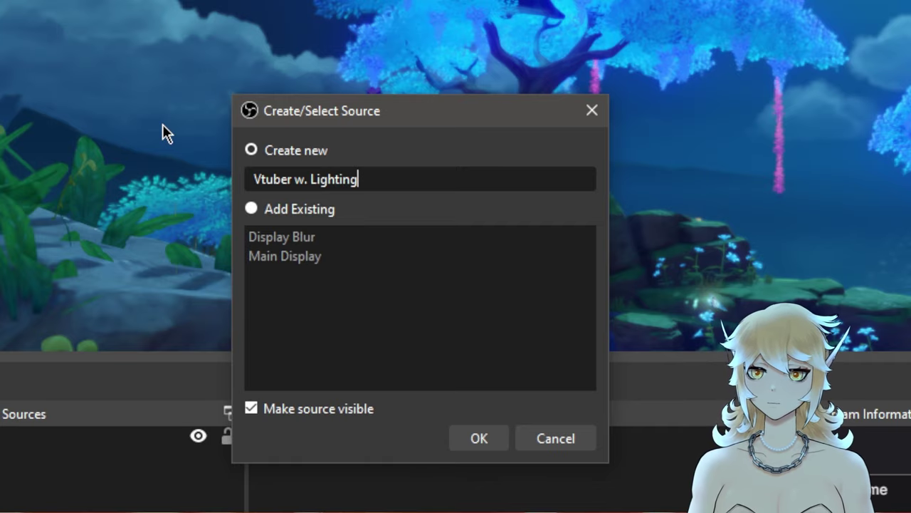
key(Return)
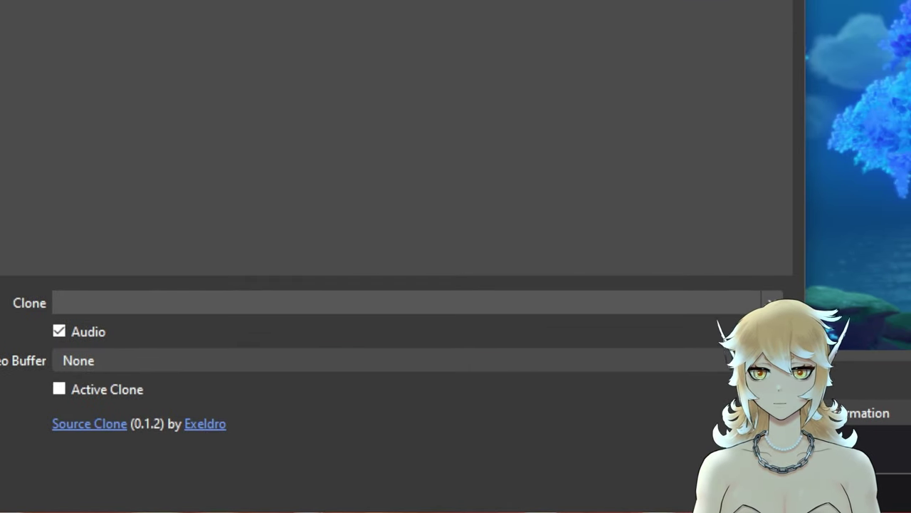
click(273, 303)
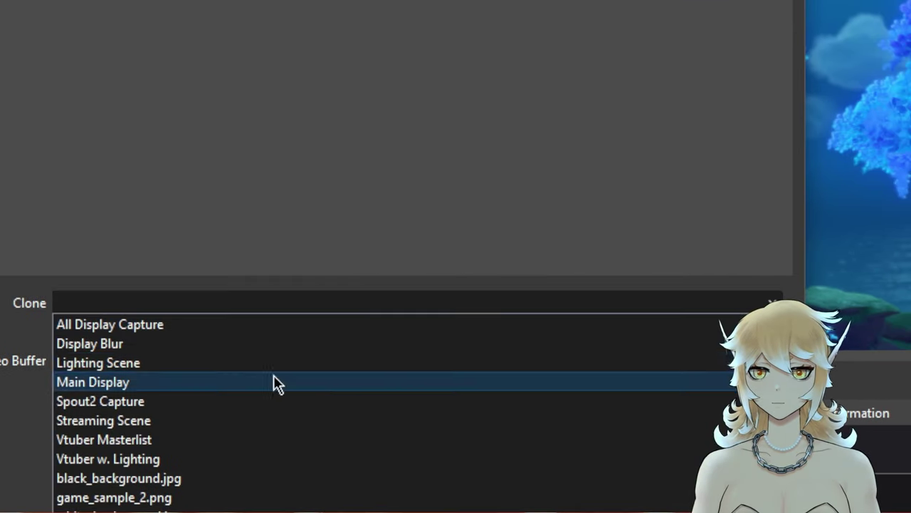
click(117, 438)
click(166, 223)
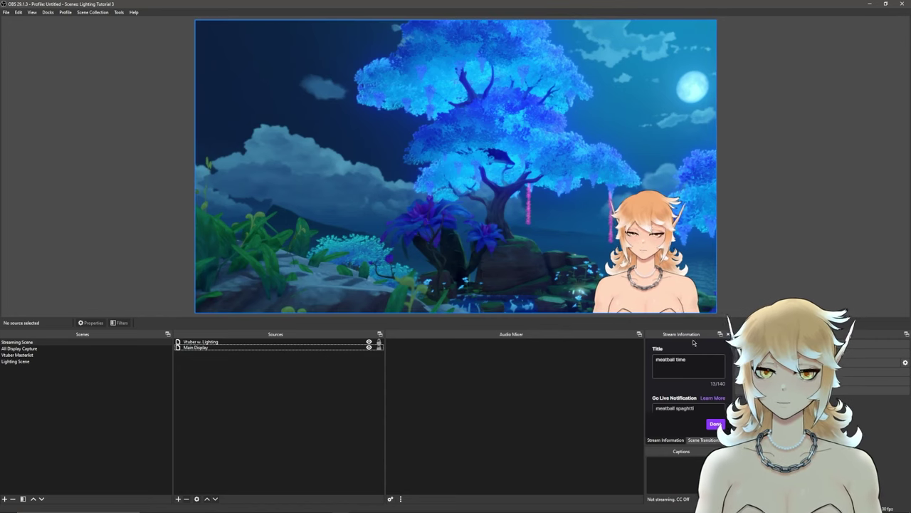
Add a User-defined shader effect filter to the Vtuber w. Lighting source, keeping the default filter name.
click(220, 344)
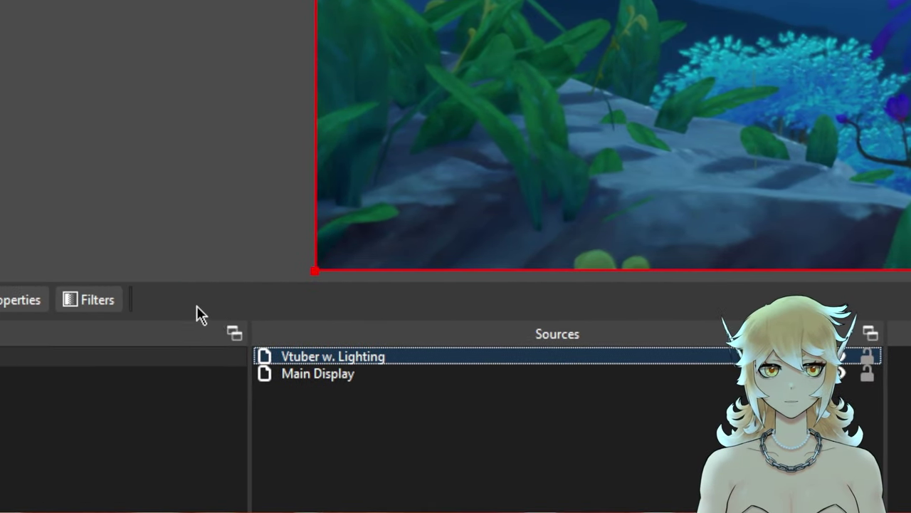
click(105, 301)
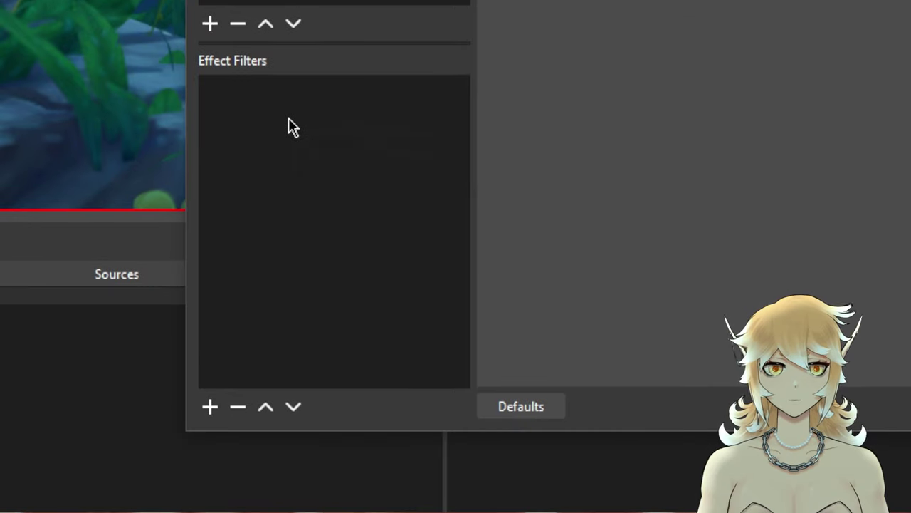
right_click(289, 383)
mouse_move(326, 392)
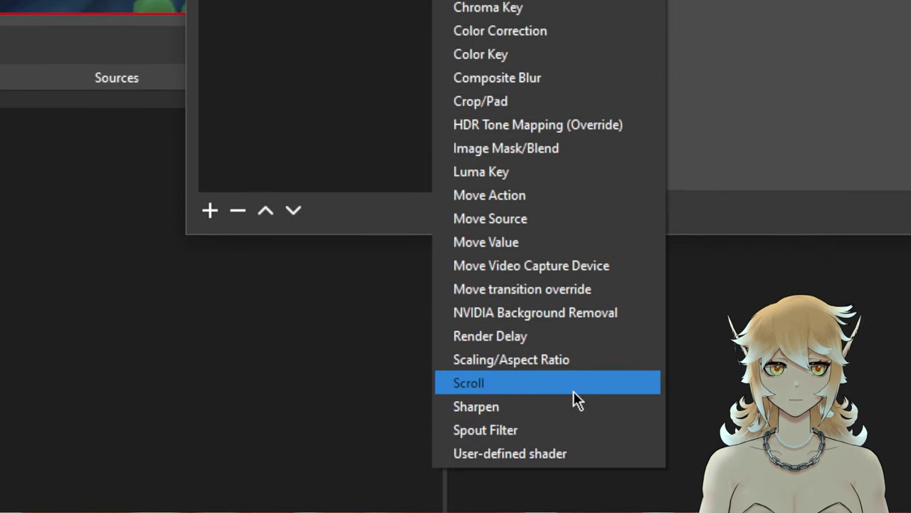
click(533, 453)
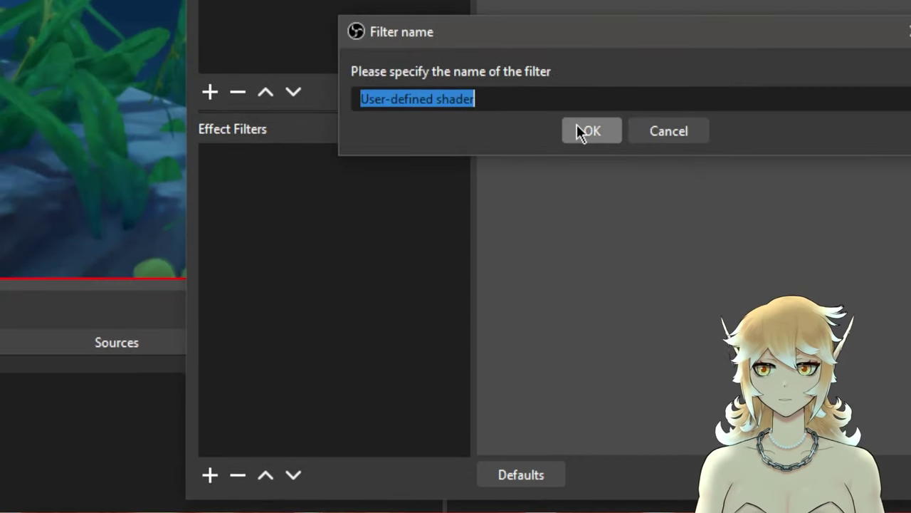
click(577, 0)
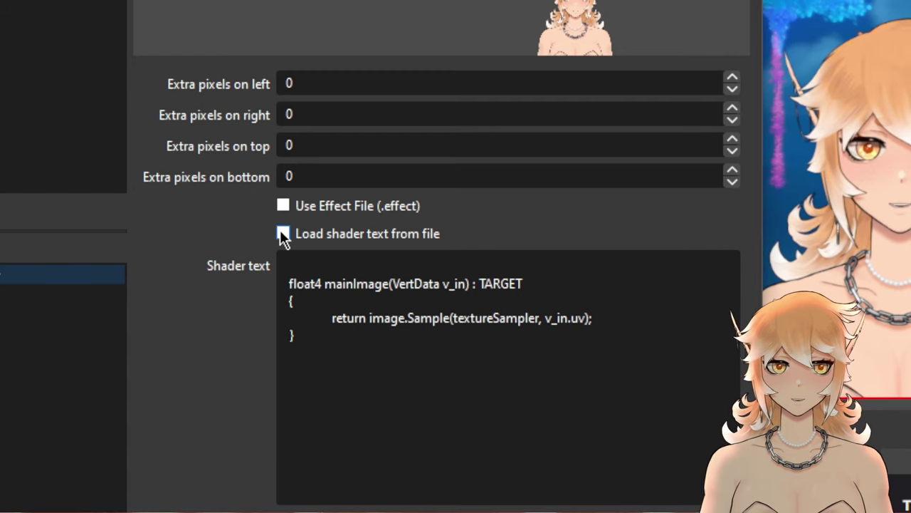
Load the shader text from the file dynamic-mask.shader and set the filter's input source to Display Blur.
click(283, 234)
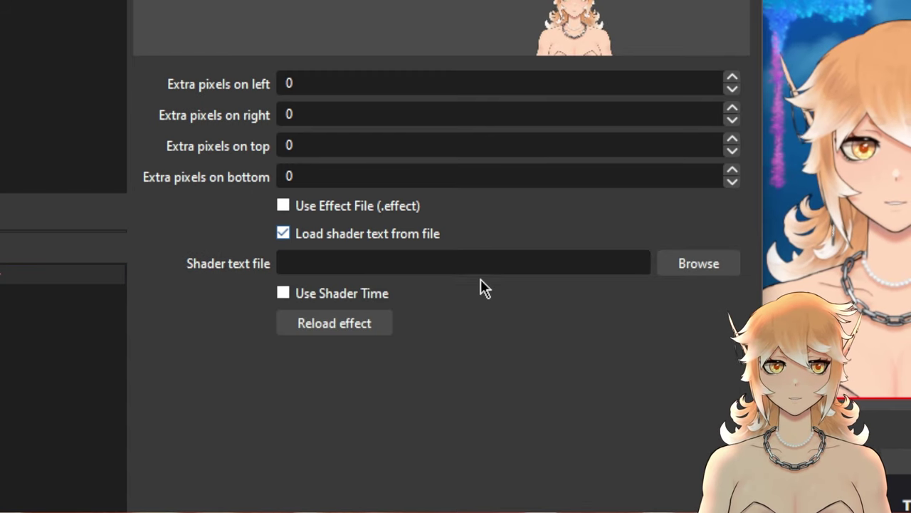
click(693, 262)
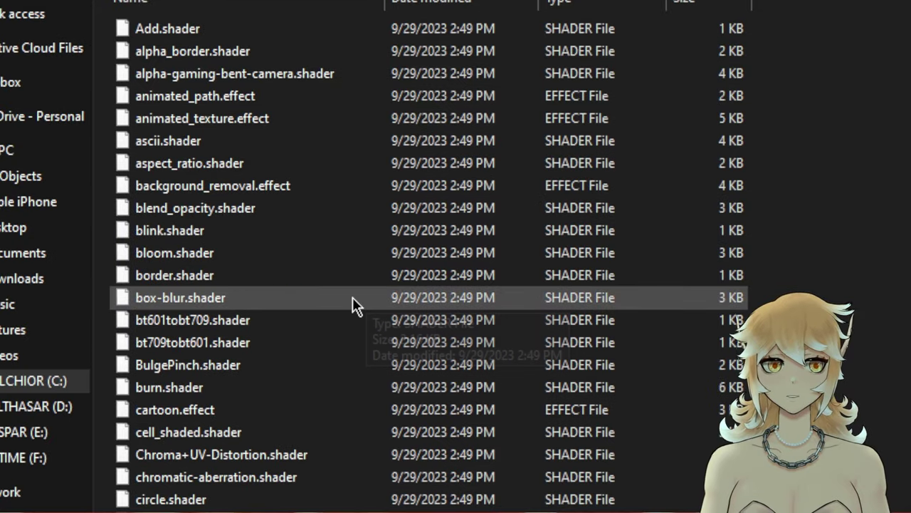
scroll(310, 506, down, 8)
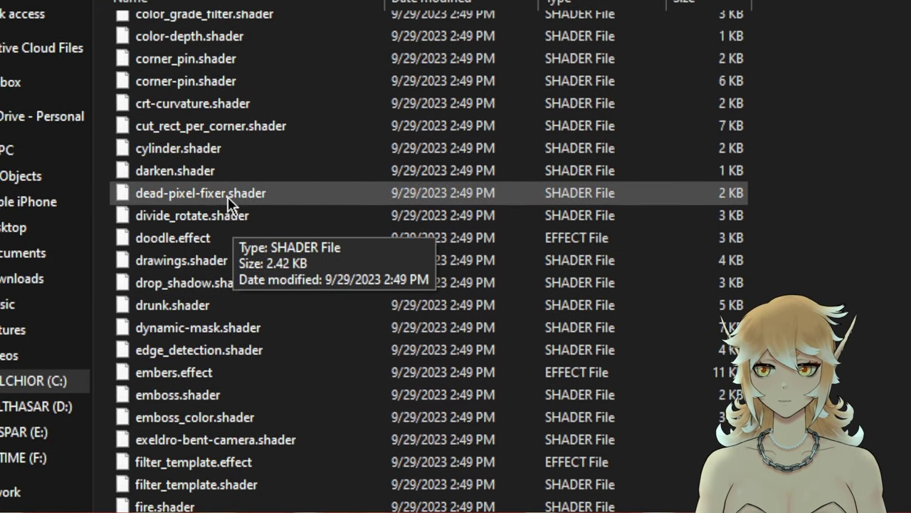
scroll(233, 284, down, 1)
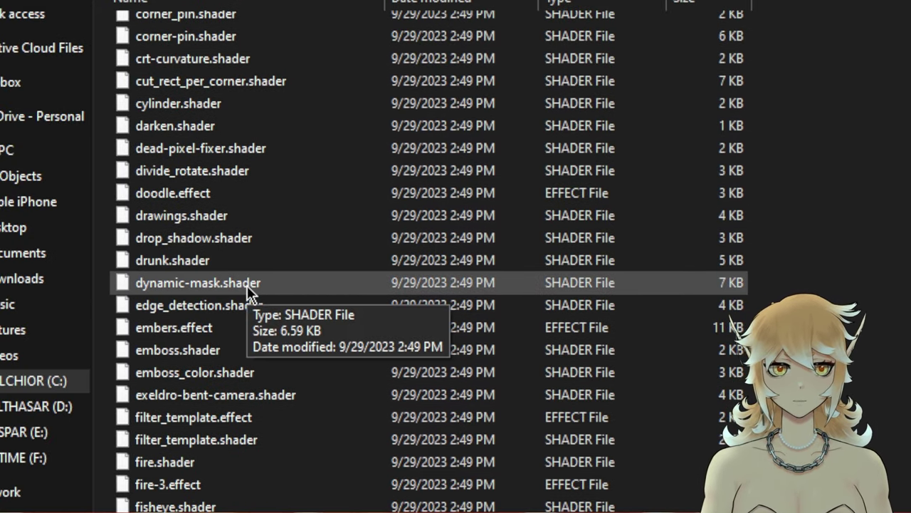
double_click(245, 284)
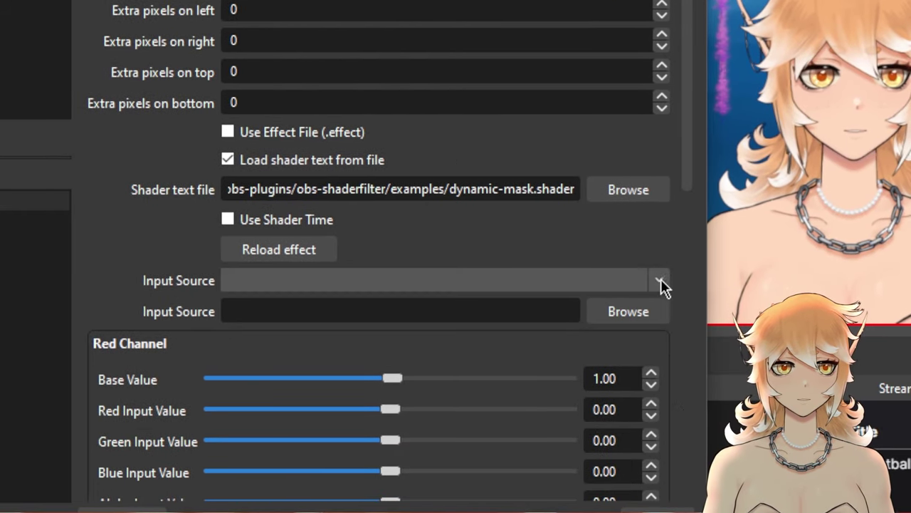
click(661, 283)
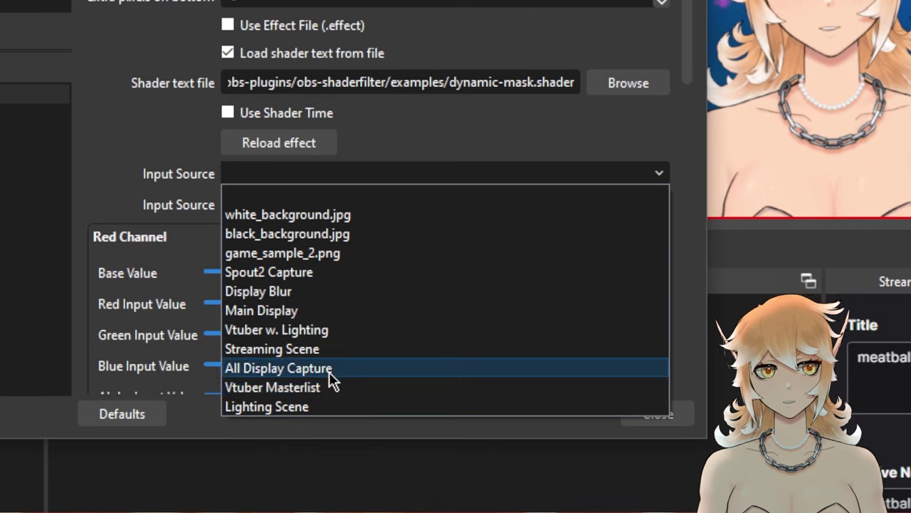
click(301, 290)
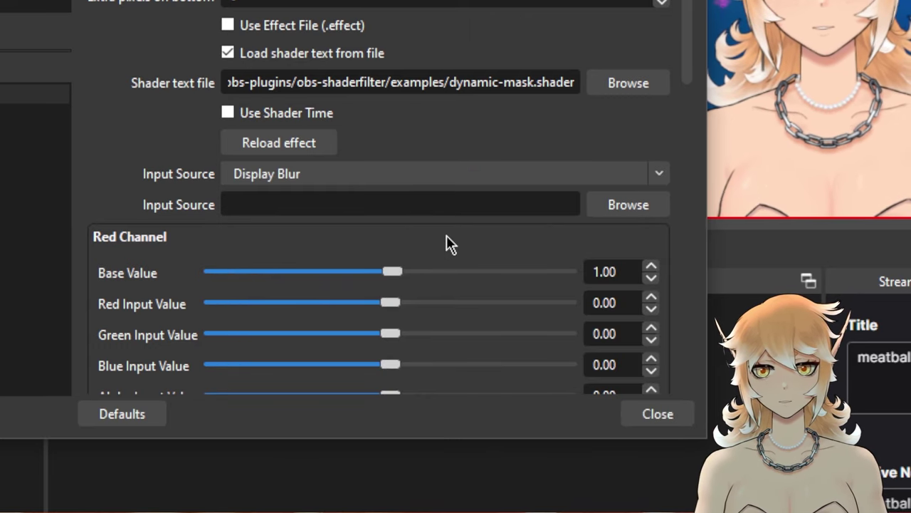
Set the shader's Red Channel to a base value of 0.20 and a red input value of 2.00.
scroll(446, 236, down, 2)
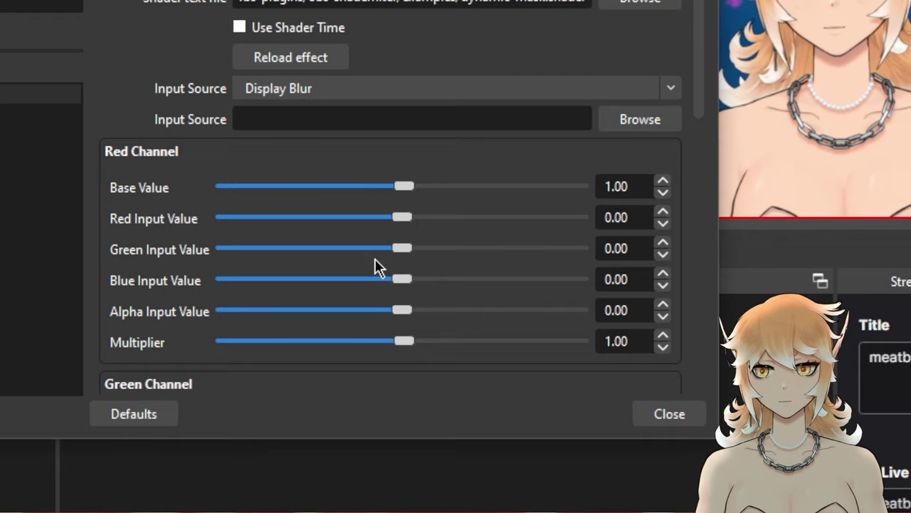
scroll(378, 267, down, 2)
key(ctrl+a)
key(BackSpace)
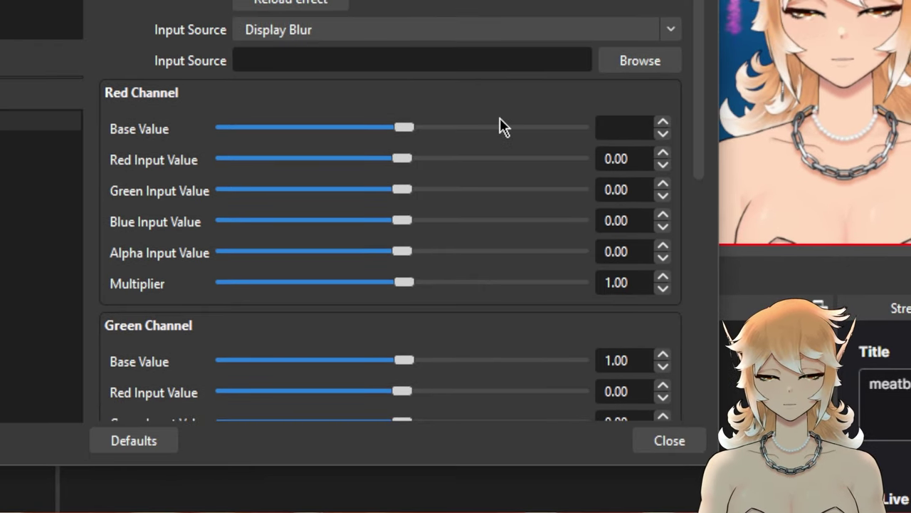
text(0.20)
key(Return)
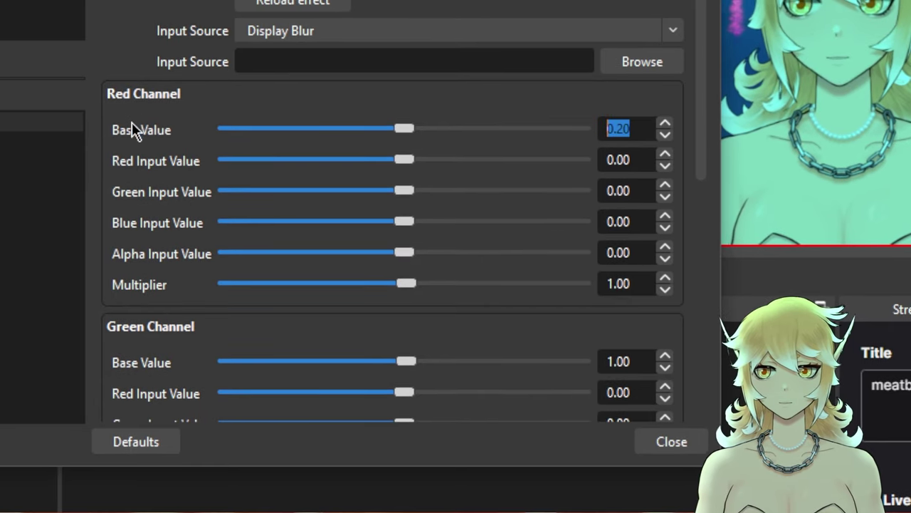
double_click(626, 160)
text(2)
key(Return)
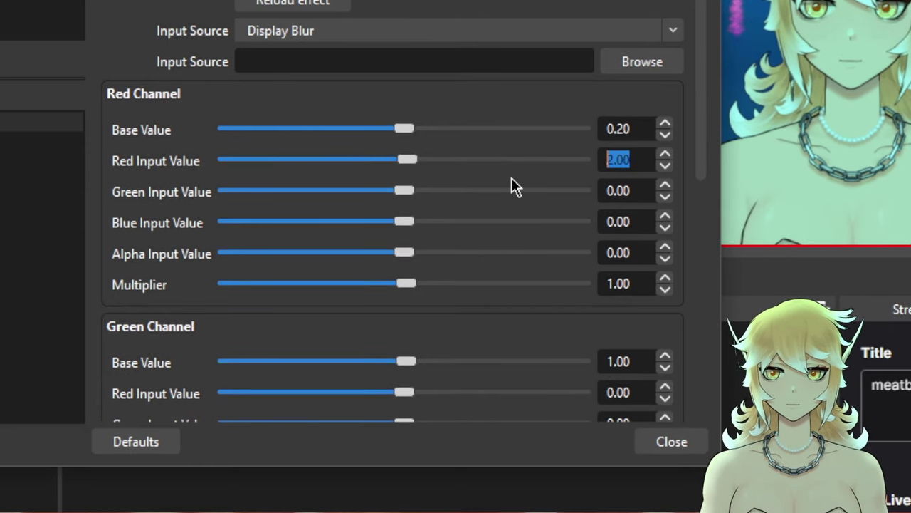
Set the shader's Green Channel to a base value of 0.20 and a green input value of 2.00.
scroll(370, 198, down, 5)
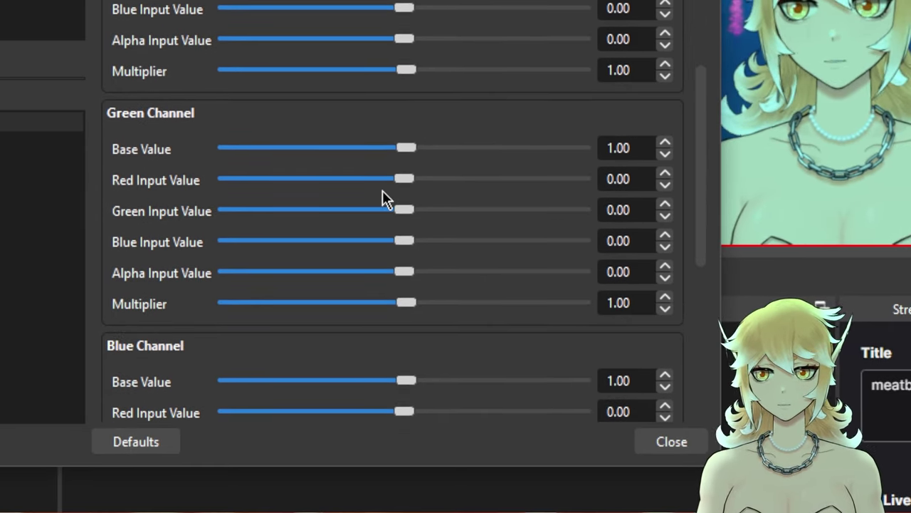
text(0.20)
key(Return)
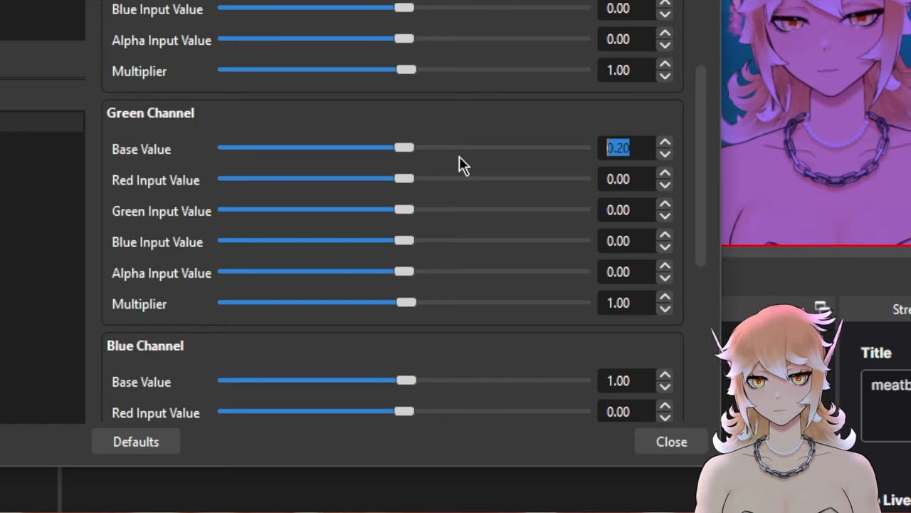
double_click(614, 211)
text(2)
key(Return)
Set the base value of the shader's Blue Channel to 0.20.
scroll(429, 165, down, 3)
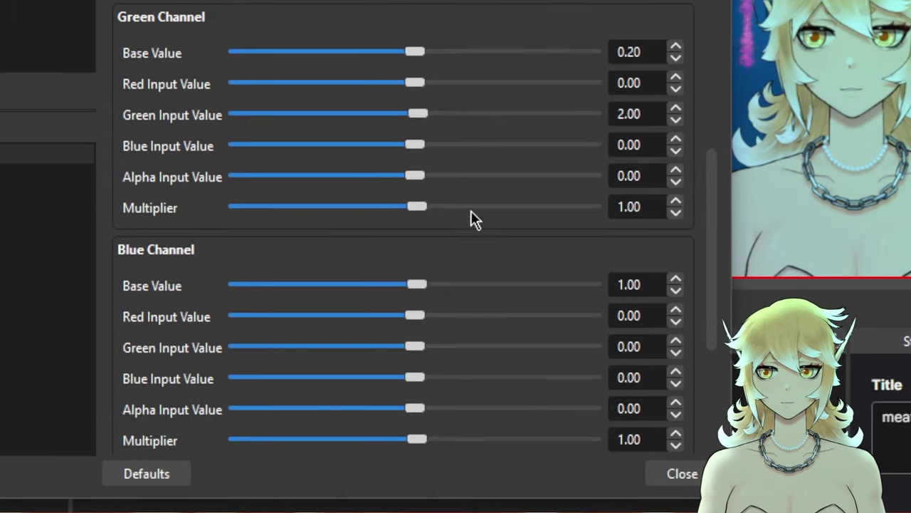
scroll(459, 185, down, 2)
double_click(648, 199)
text(0.20)
key(Return)
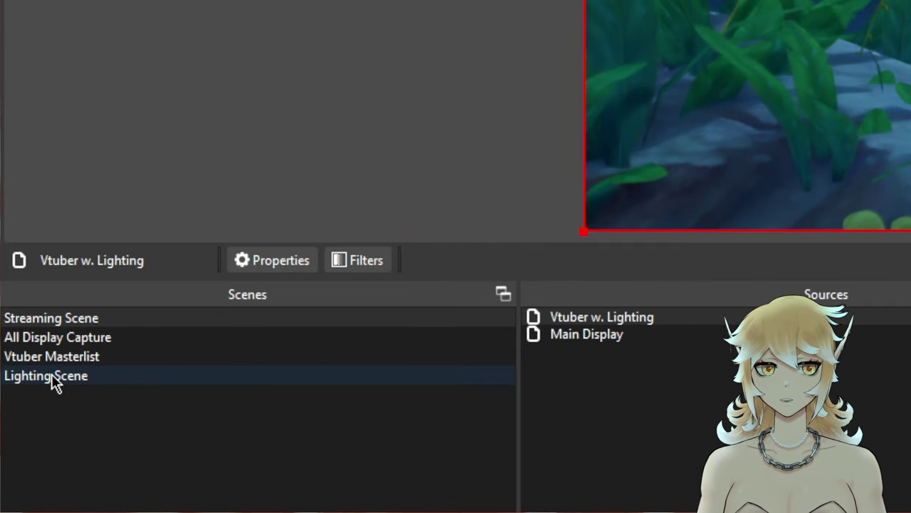
Add a Source Clone named Vtuber Shadow to the Lighting Scene.
click(51, 376)
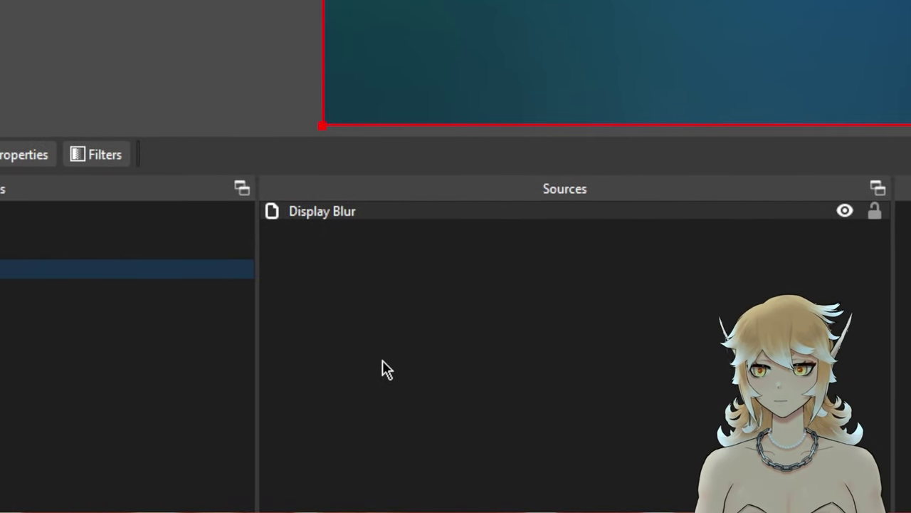
right_click(382, 278)
mouse_move(451, 284)
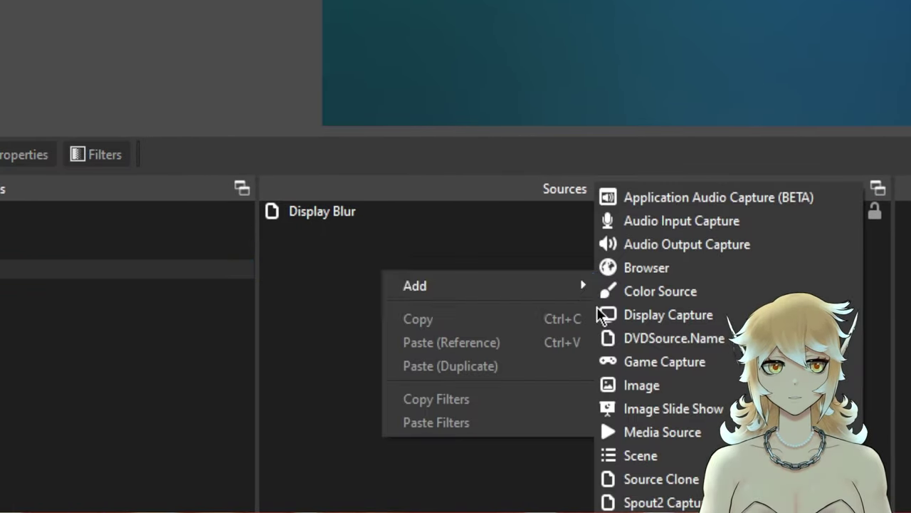
click(586, 357)
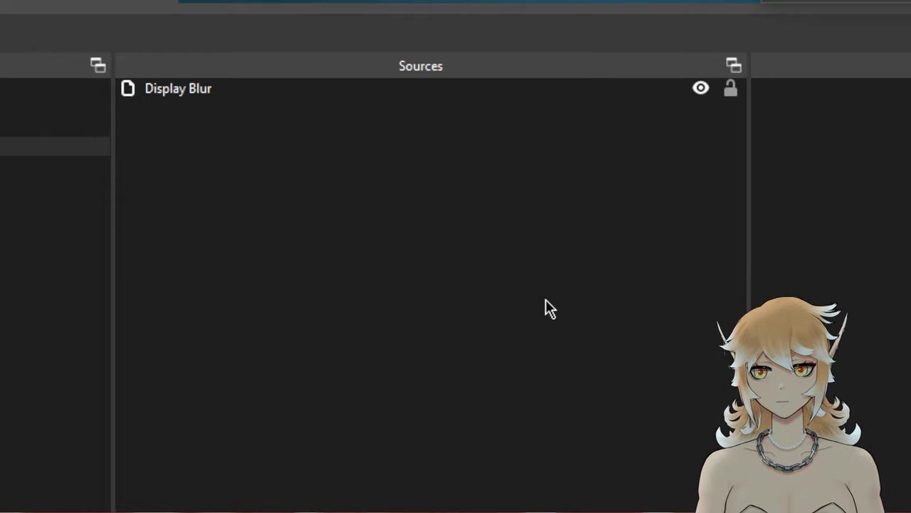
text(Vtuber Shado)
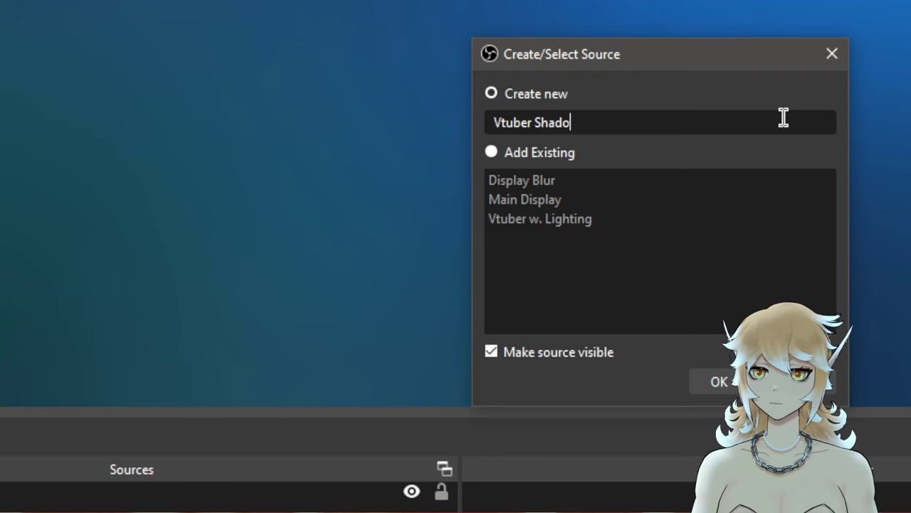
text(w)
key(Return)
Set Vtuber Shadow to clone Vtuber Masterlist and turn off its audio.
click(456, 246)
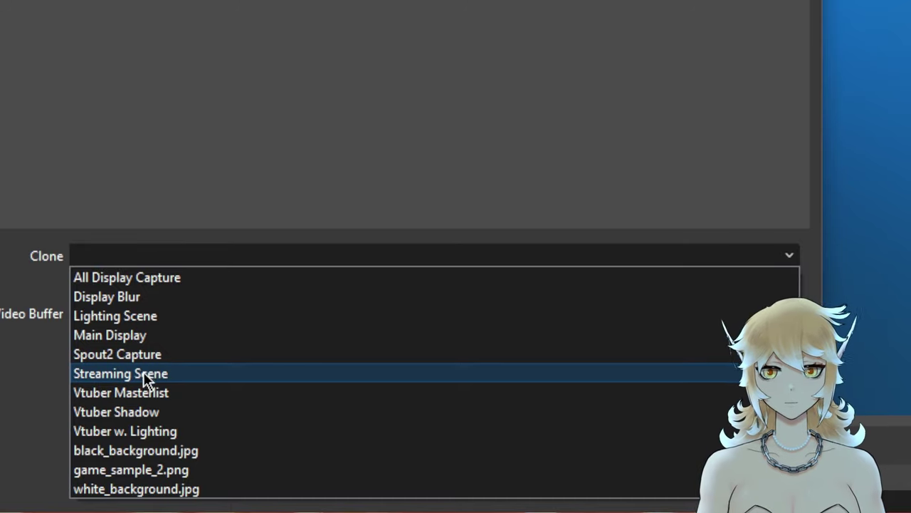
click(155, 392)
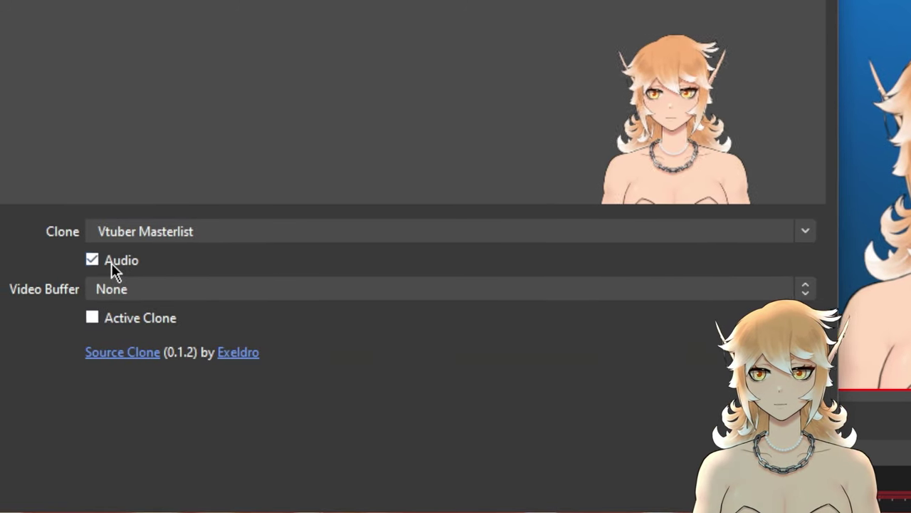
click(93, 261)
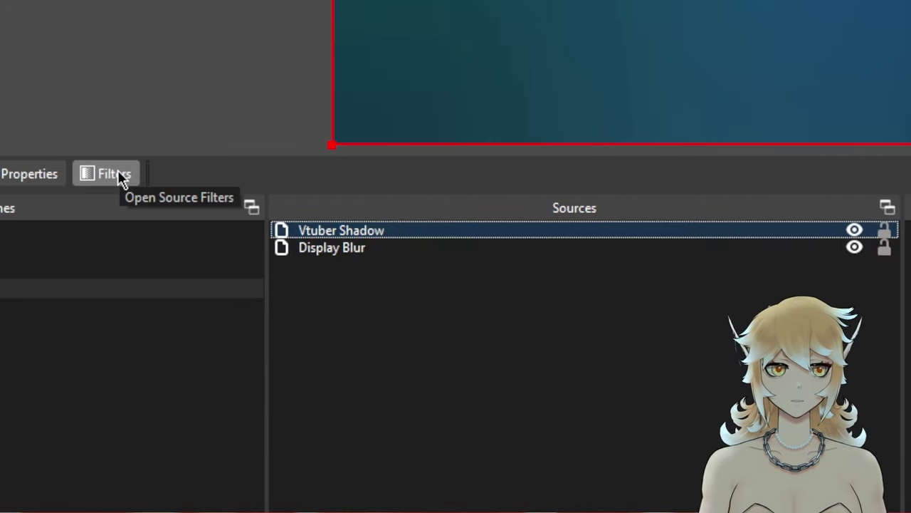
Add a Color Correction filter to Vtuber Shadow and lower its brightness to the minimum for a black silhouette.
click(119, 175)
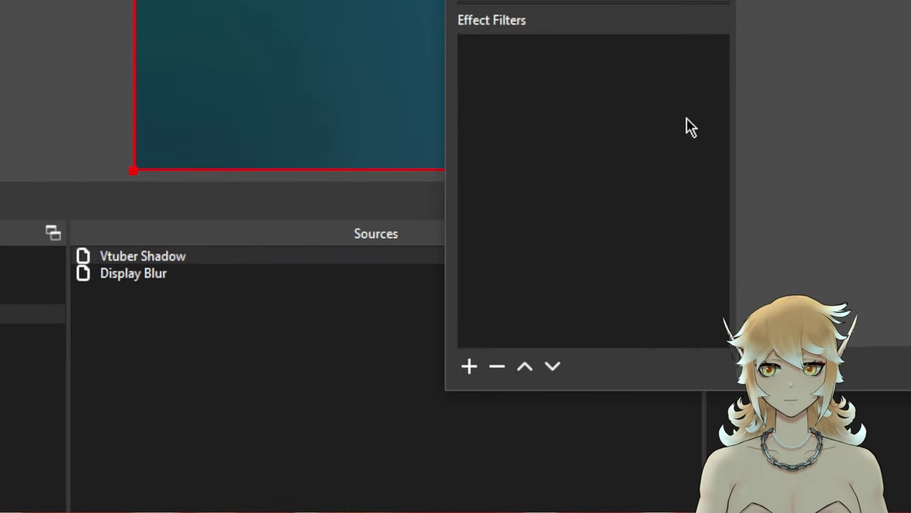
right_click(752, 84)
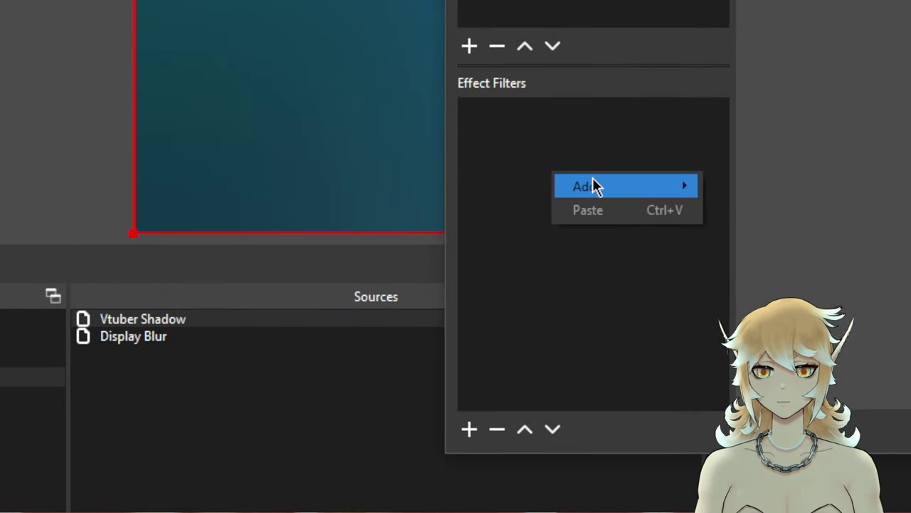
mouse_move(637, 187)
click(588, 281)
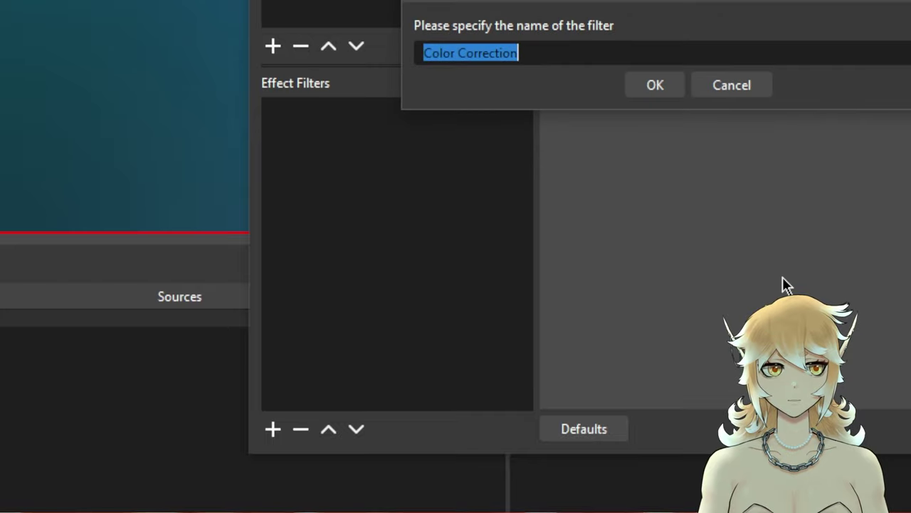
click(653, 85)
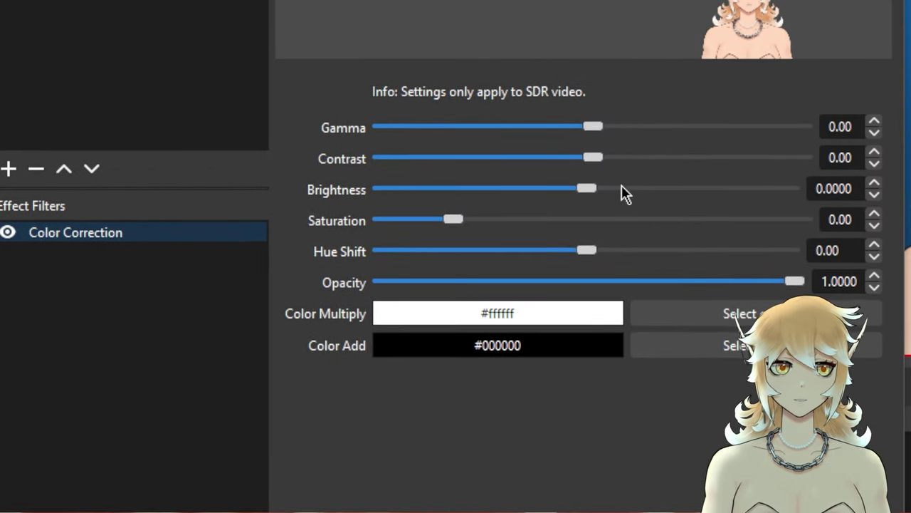
drag(592, 190, 183, 179)
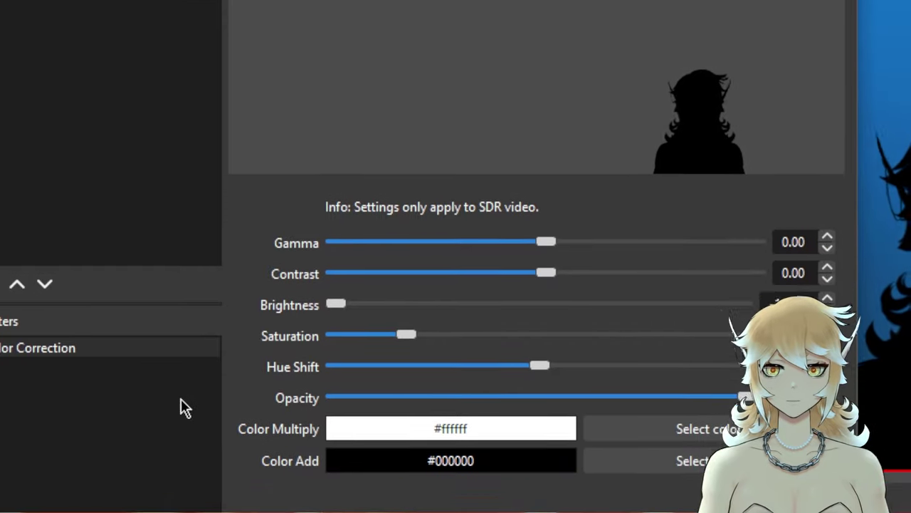
right_click(63, 482)
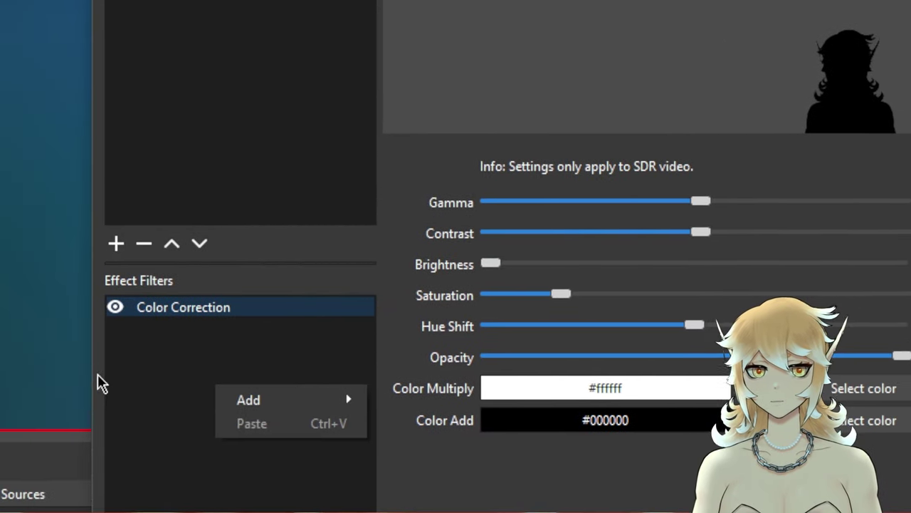
mouse_move(259, 392)
click(420, 375)
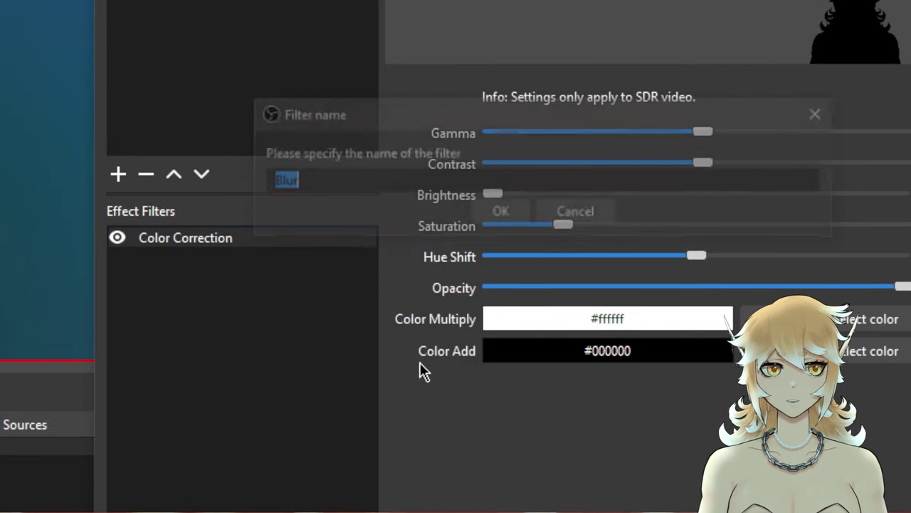
click(501, 214)
Add a Composite Blur filter to Vtuber Shadow and set its blur radius to 6.70.
right_click(288, 280)
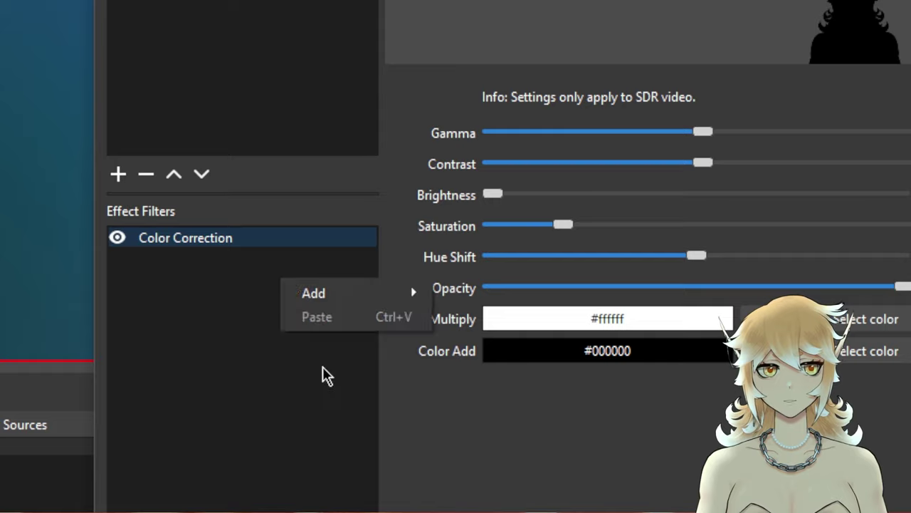
mouse_move(332, 306)
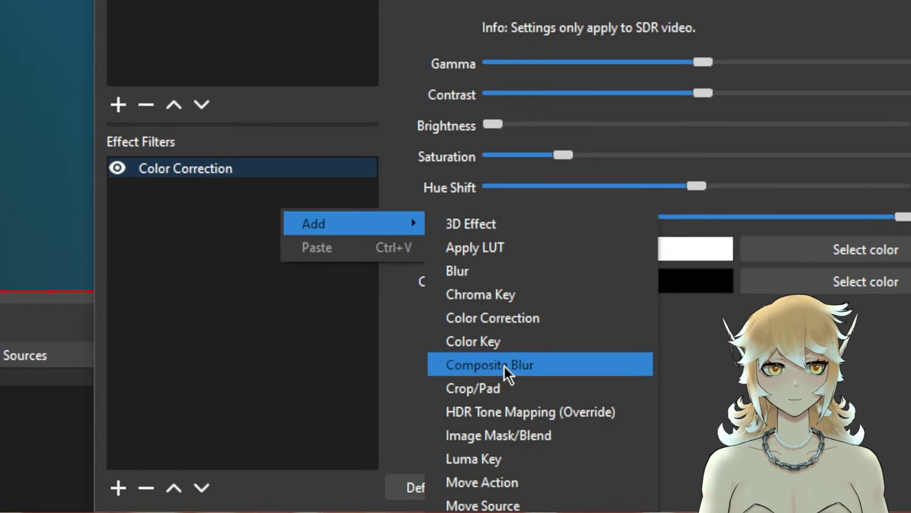
click(504, 382)
click(499, 146)
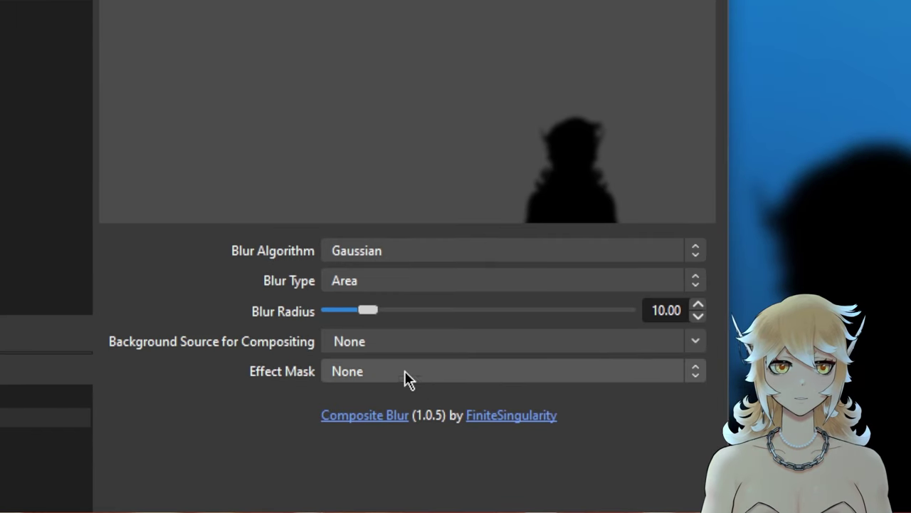
drag(369, 313, 349, 317)
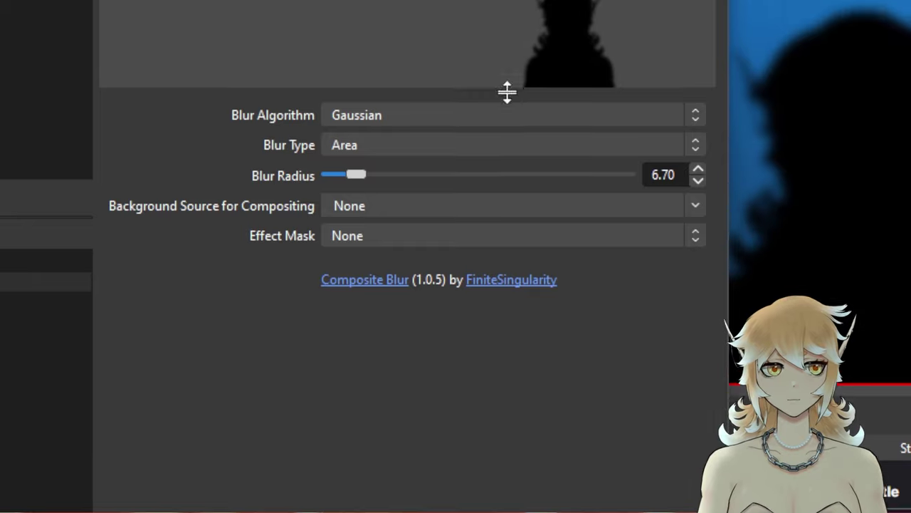
click(680, 475)
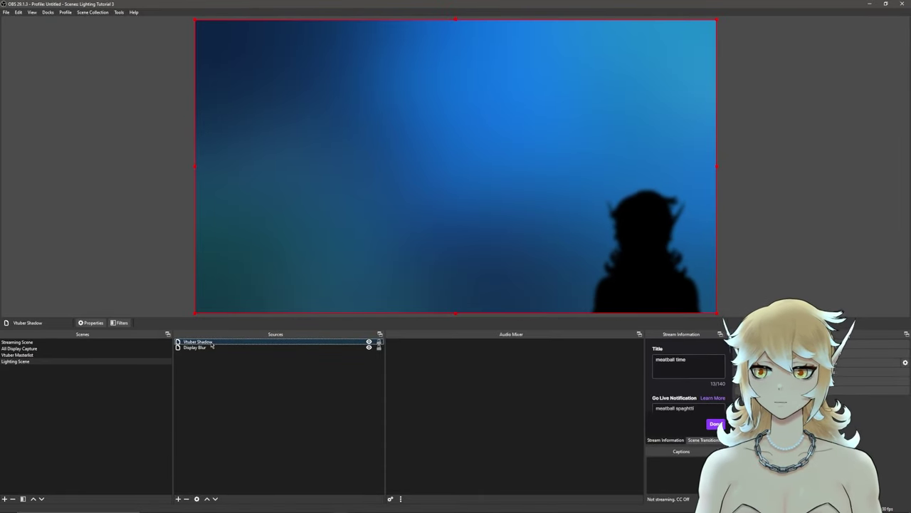
Offset the Vtuber Shadow source in the preview about 12 px down and 16 px to the right.
drag(639, 231, 641, 230)
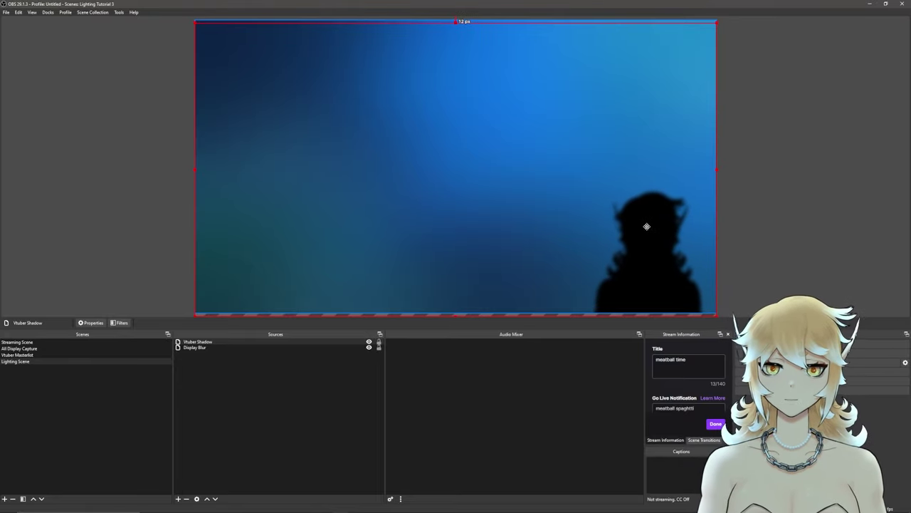
drag(646, 227, 642, 226)
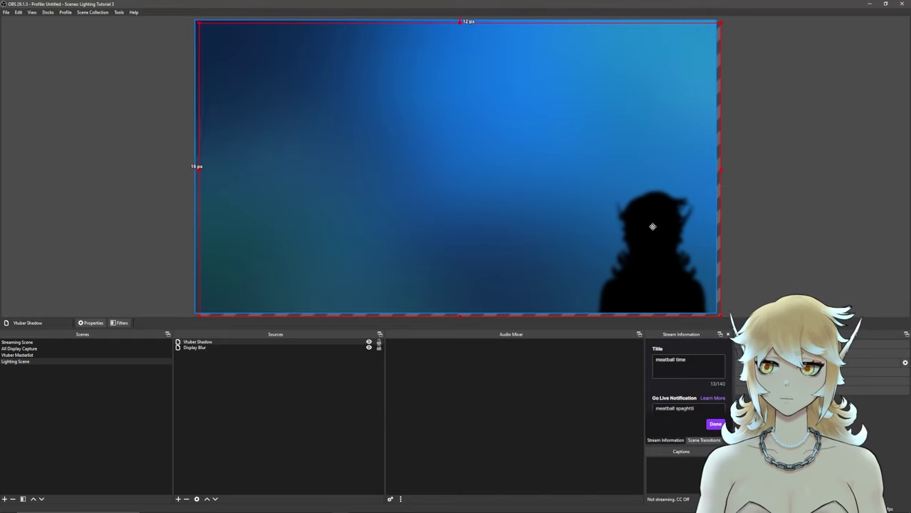
Add a second User-defined shader filter to the Vtuber w. Lighting source in the Streaming Scene, keeping the default name.
click(22, 343)
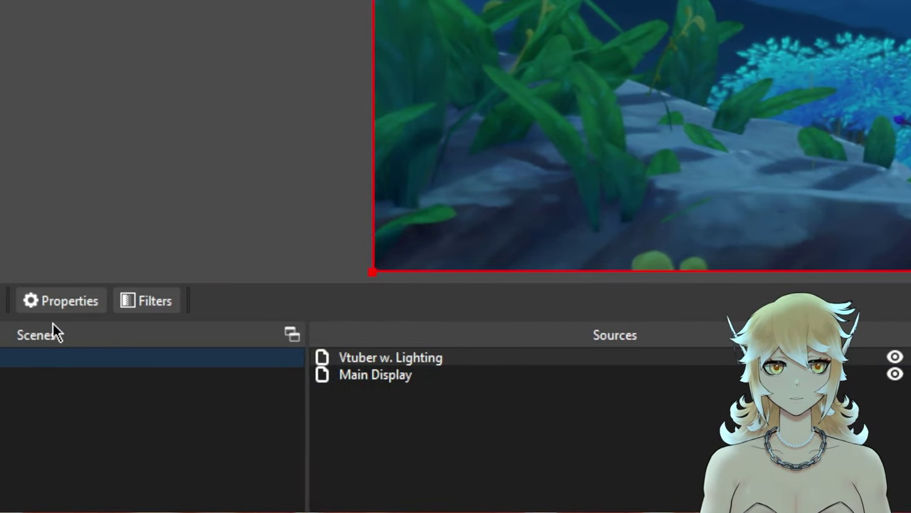
click(168, 301)
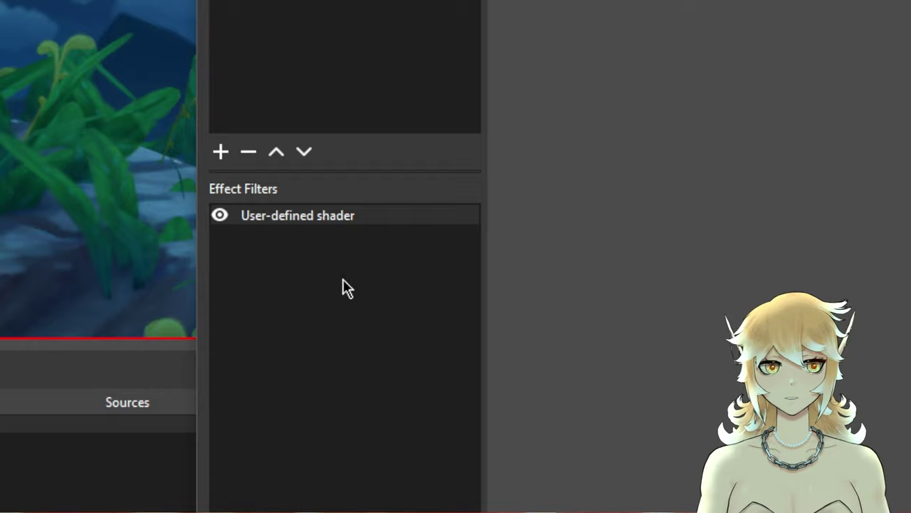
right_click(332, 281)
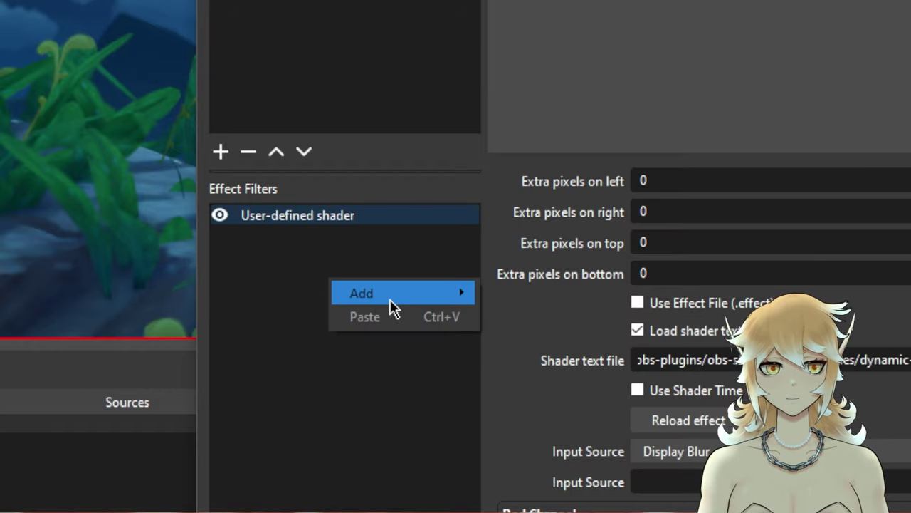
mouse_move(391, 299)
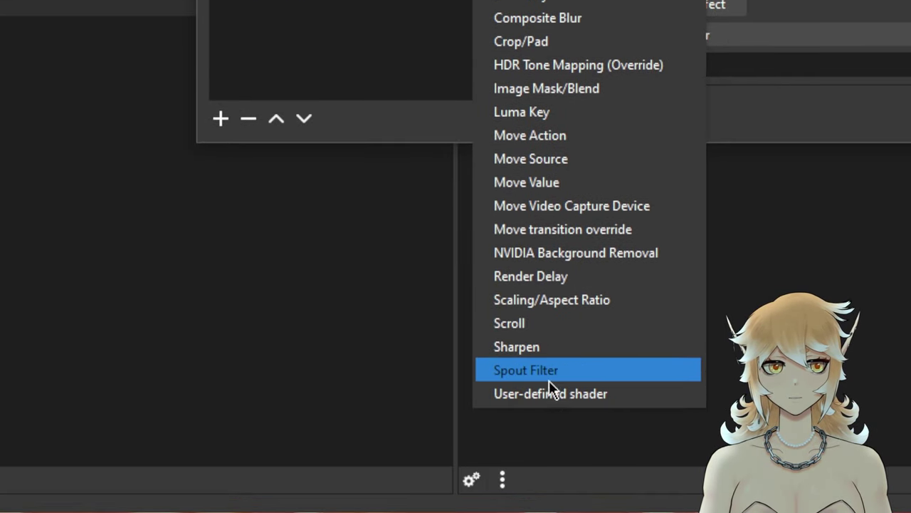
click(551, 392)
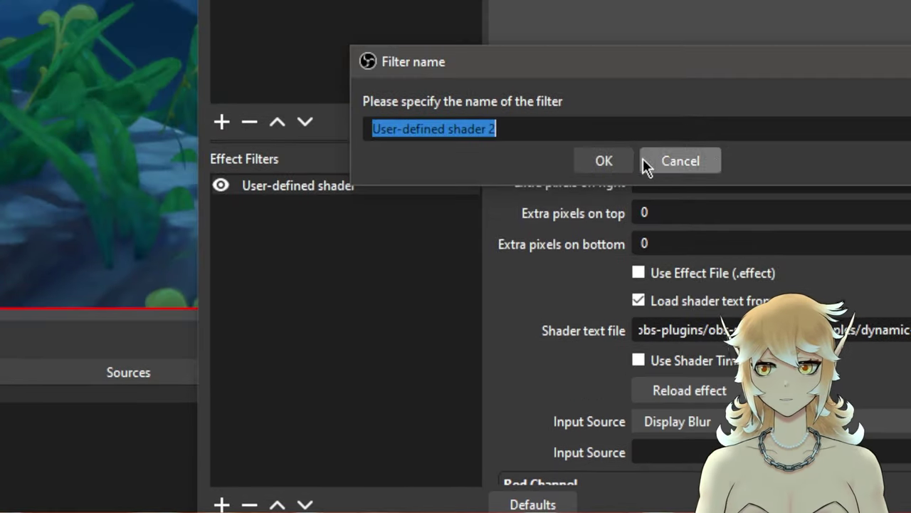
click(605, 162)
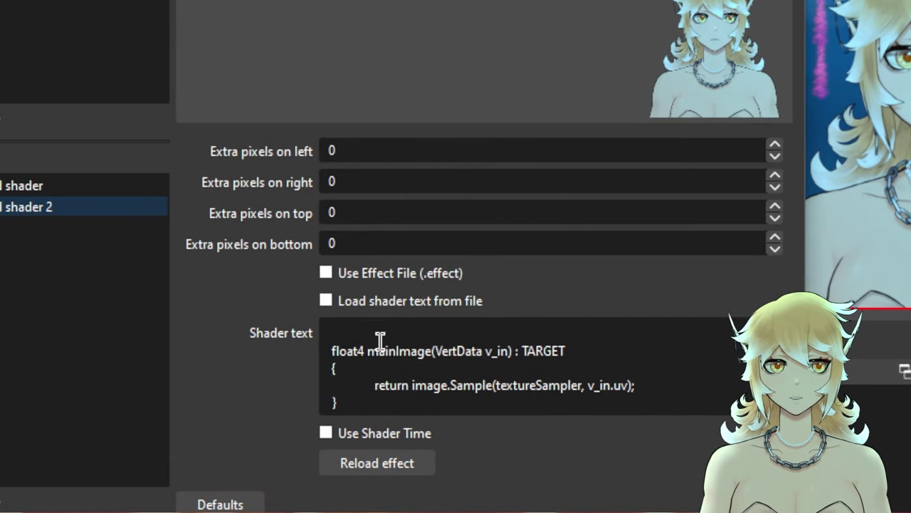
Load the second shader's text from the file dynamic-mask.shader and set its input source to Lighting Scene.
click(326, 301)
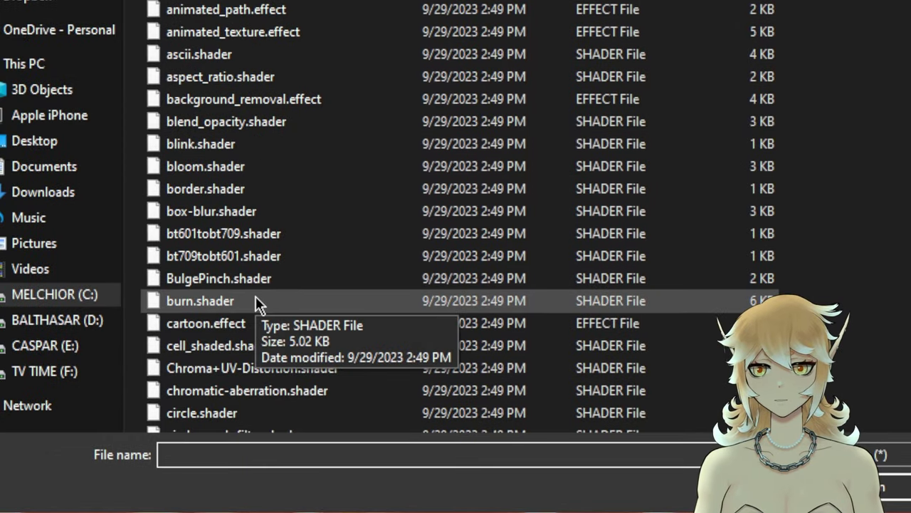
scroll(260, 301, down, 7)
double_click(267, 286)
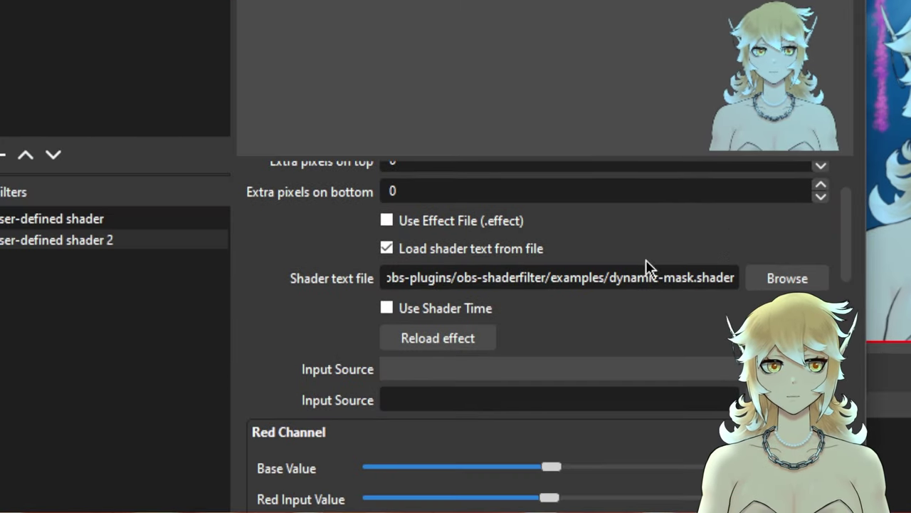
scroll(567, 279, down, 1)
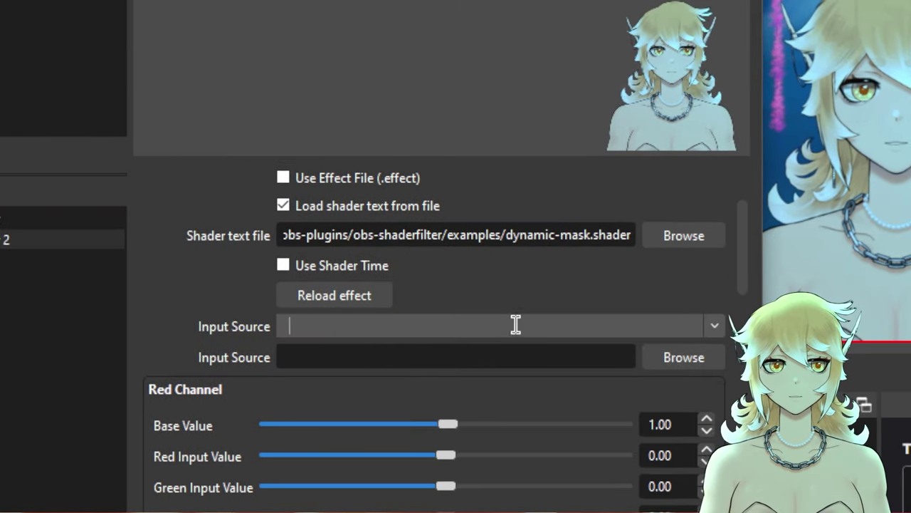
click(715, 326)
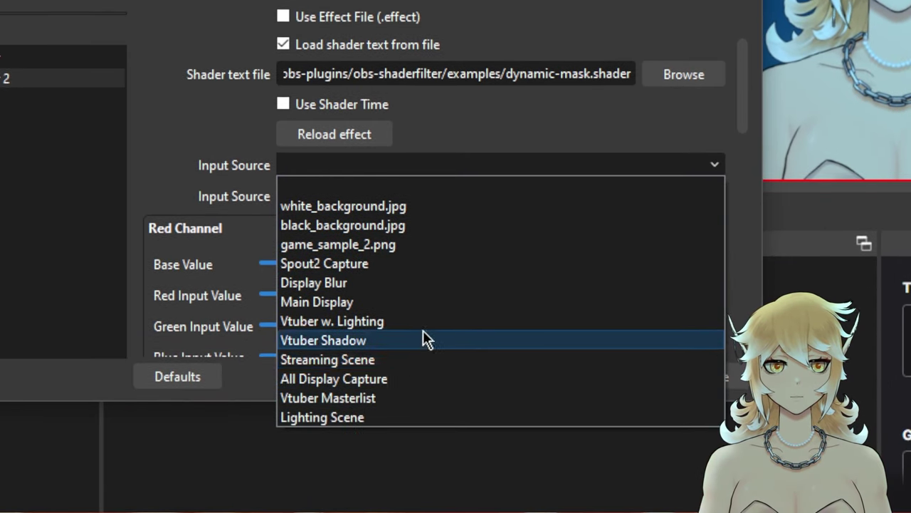
click(407, 417)
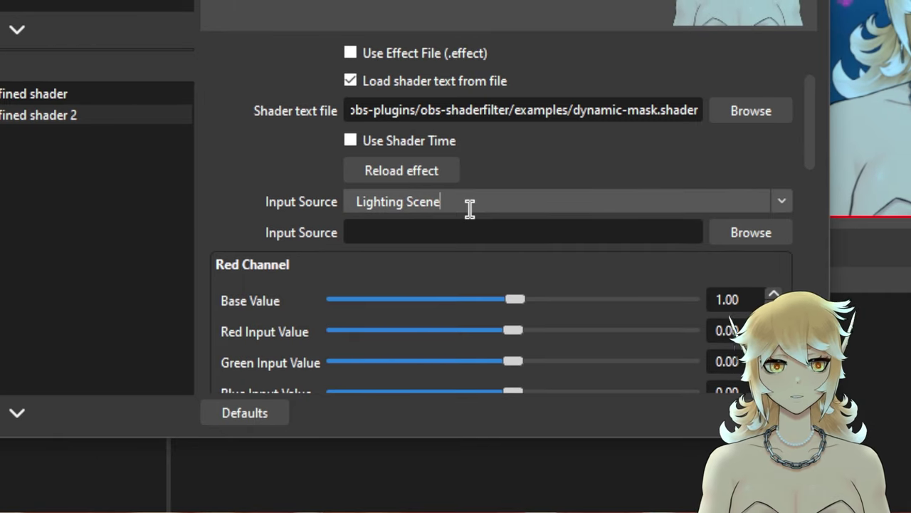
Set the green input value in the second shader's Green Channel to 5.00.
scroll(487, 190, down, 3)
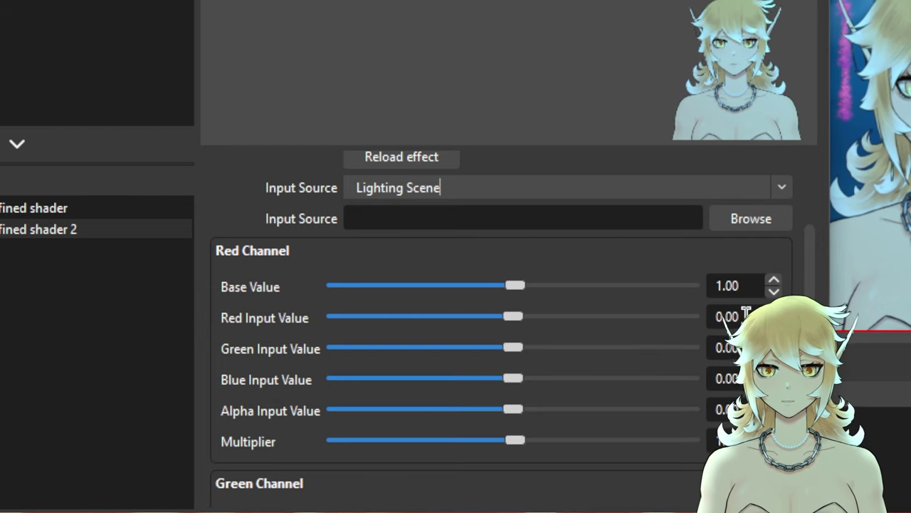
scroll(663, 253, down, 4)
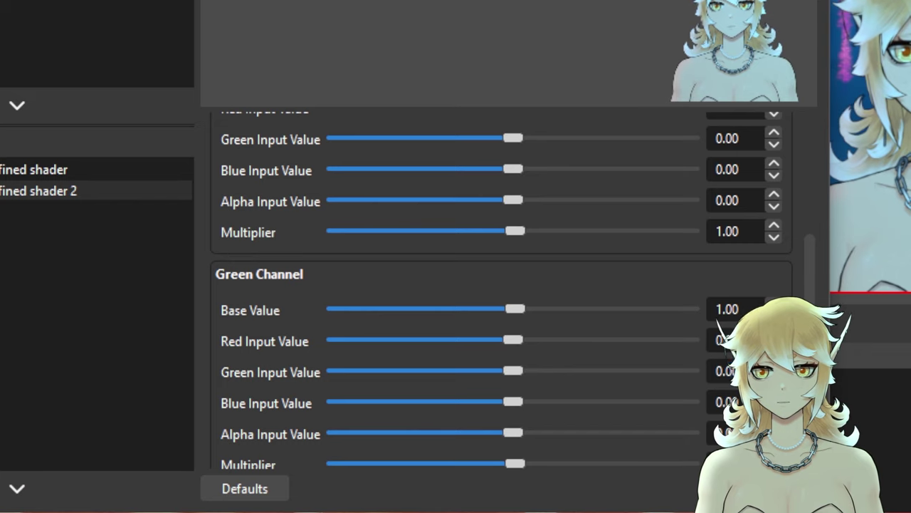
scroll(626, 289, down, 3)
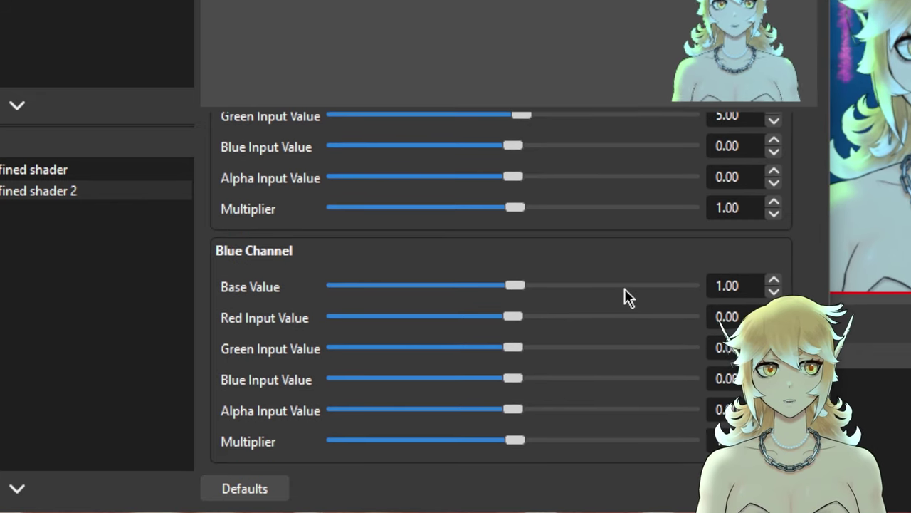
Set the blue input value in the second shader's Blue Channel to 5.00 and close the filter settings.
scroll(592, 362, down, 1)
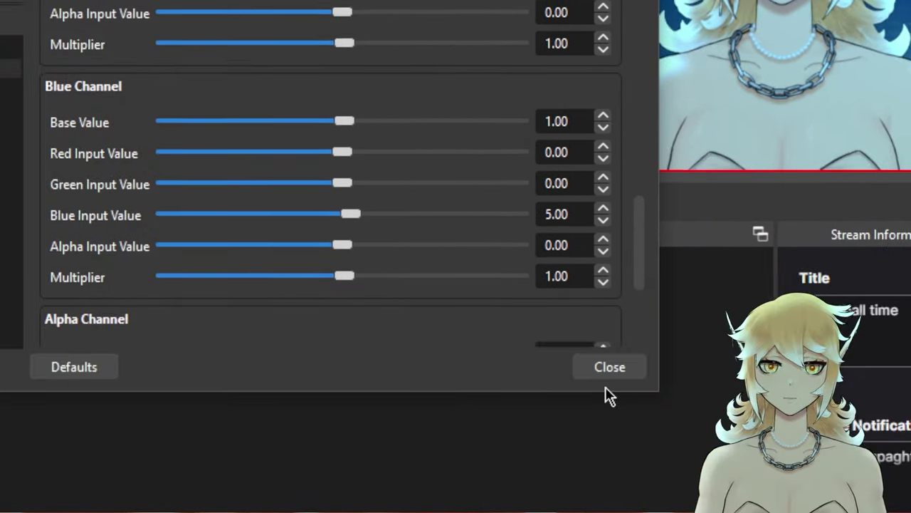
click(609, 370)
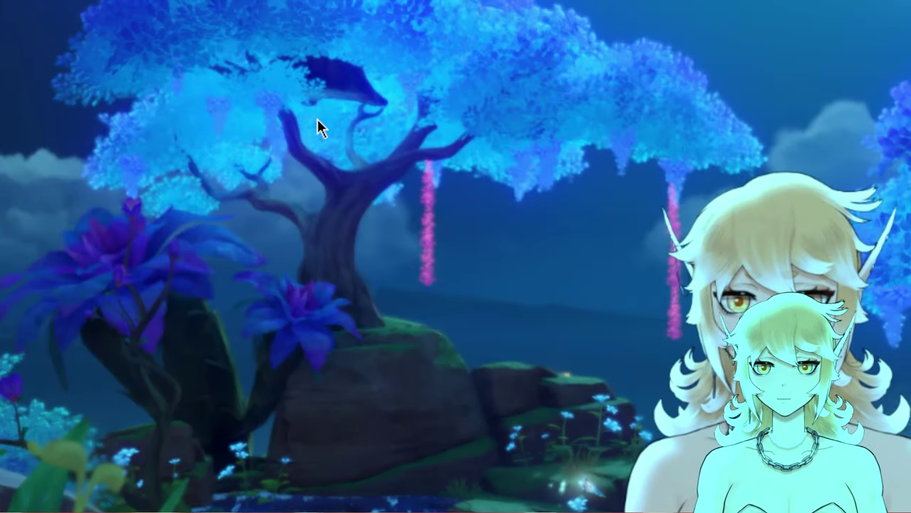
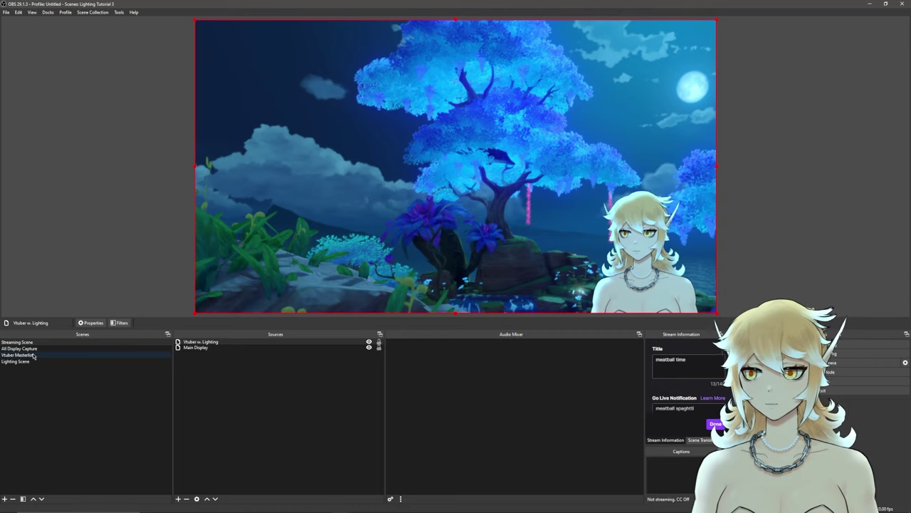
Hide game_sample_2.png and black_background.jpg in All Display Capture, leaving white_background.jpg shown, and return to the Streaming Scene.
click(28, 348)
click(369, 342)
click(369, 347)
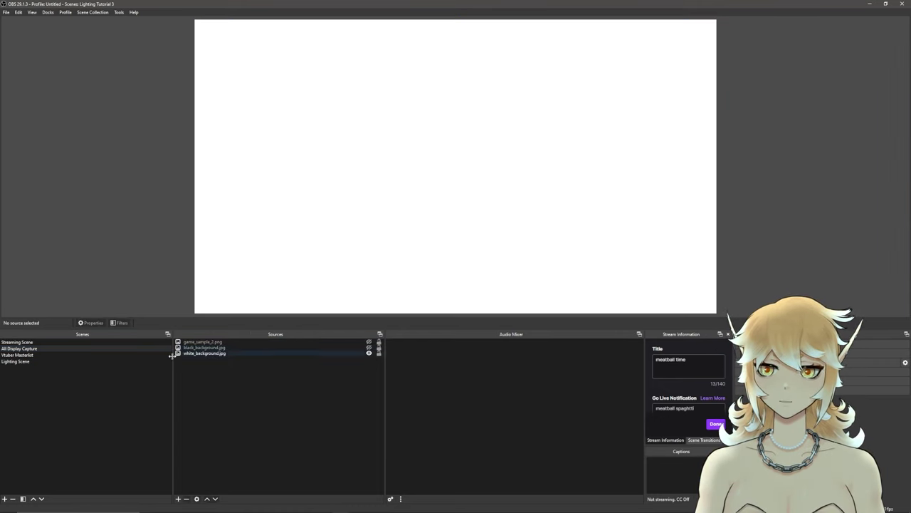
click(66, 344)
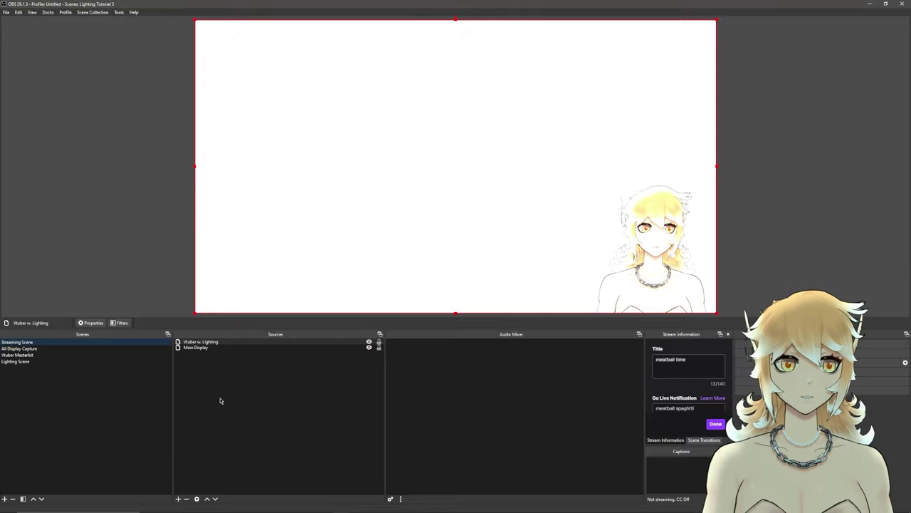
Add a Color Correction filter to Display Blur in the Lighting Scene and lower its brightness and saturation.
click(27, 362)
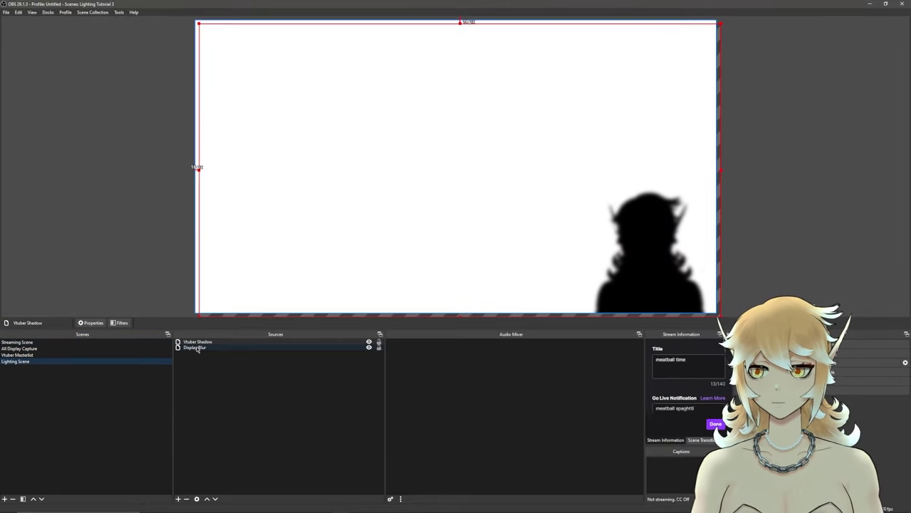
click(239, 347)
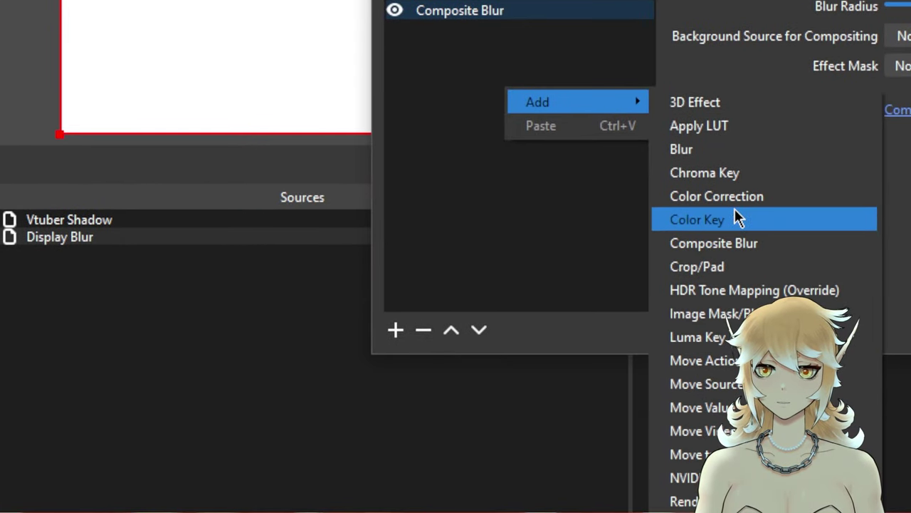
click(738, 273)
click(767, 91)
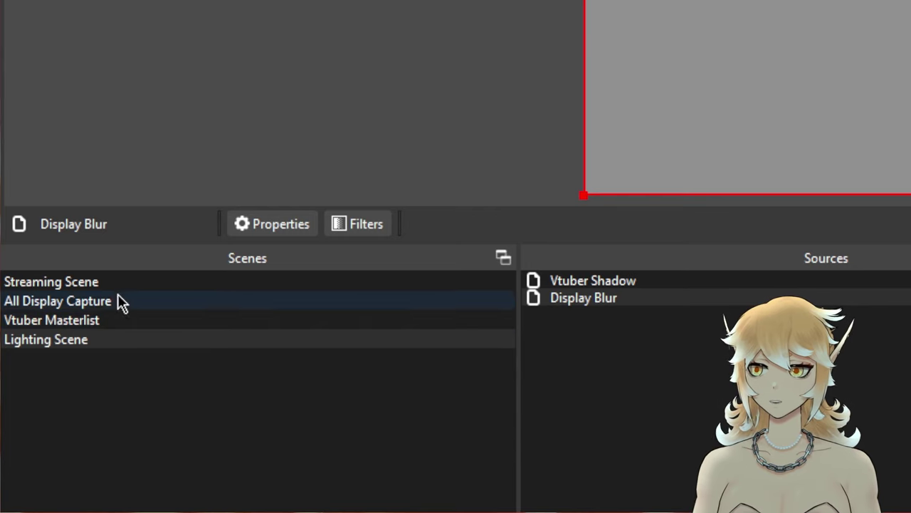
Show game_sample_2.png again in All Display Capture and check the model's lighting in the Streaming Scene.
click(132, 284)
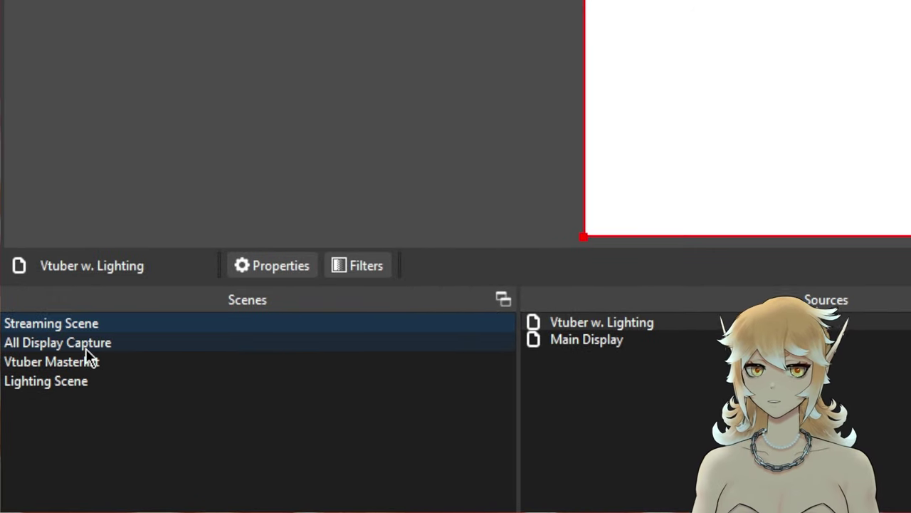
click(86, 344)
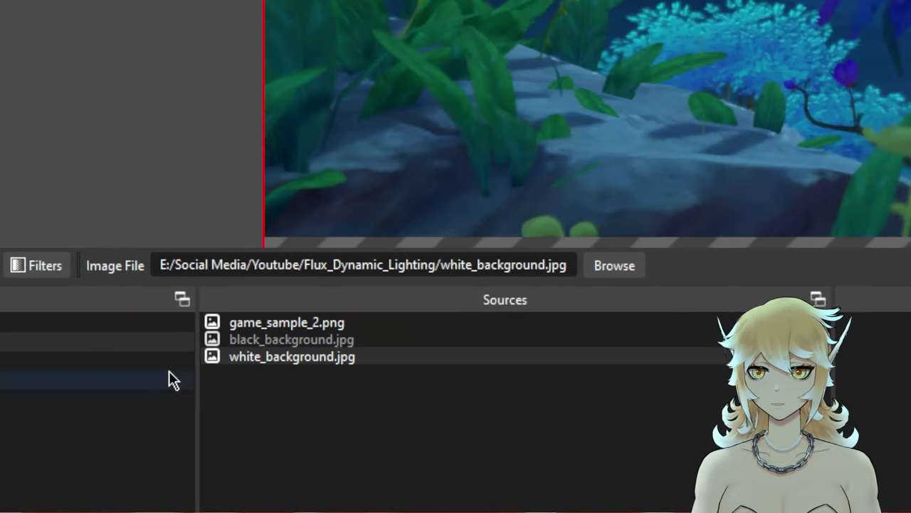
click(21, 325)
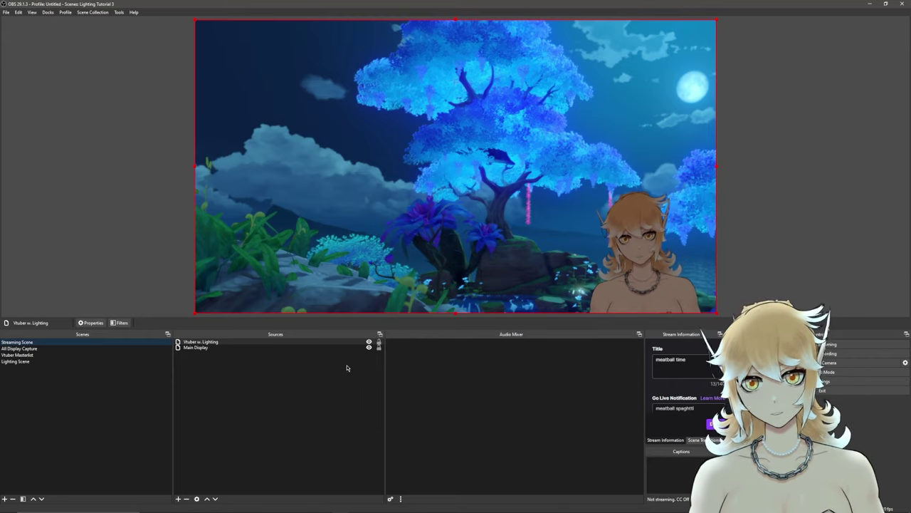
Remove the Color Correction filter from Display Blur in the Lighting Scene.
click(151, 362)
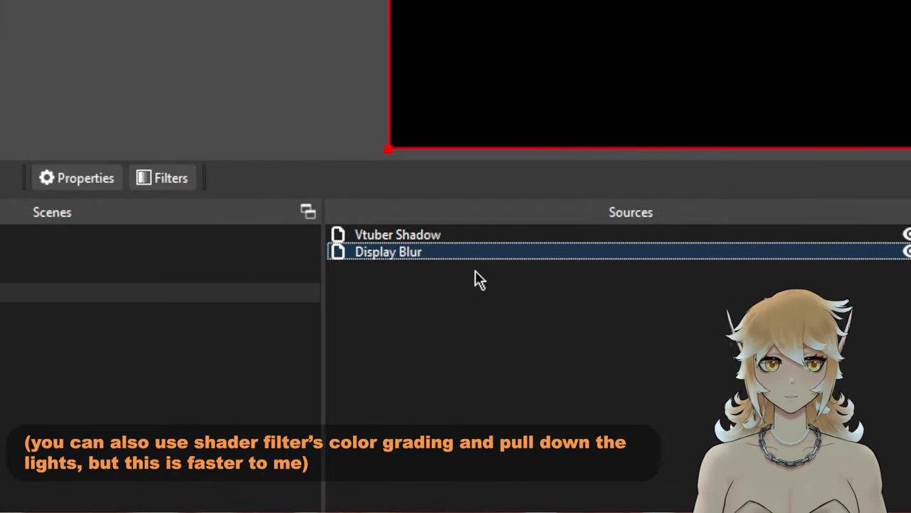
click(175, 178)
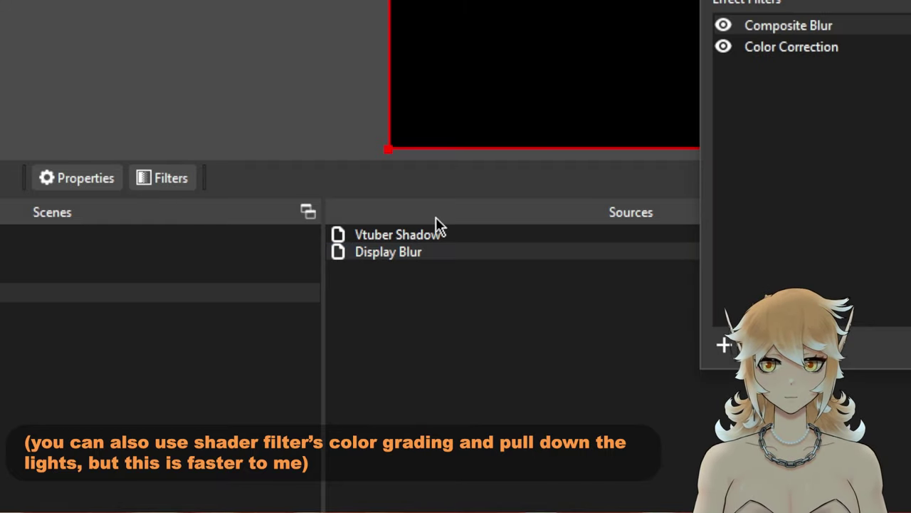
click(854, 59)
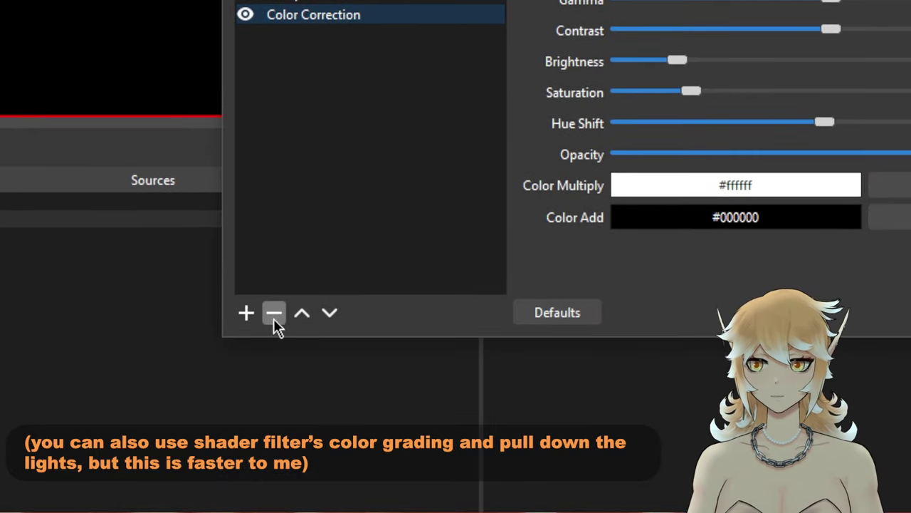
click(274, 443)
click(749, 112)
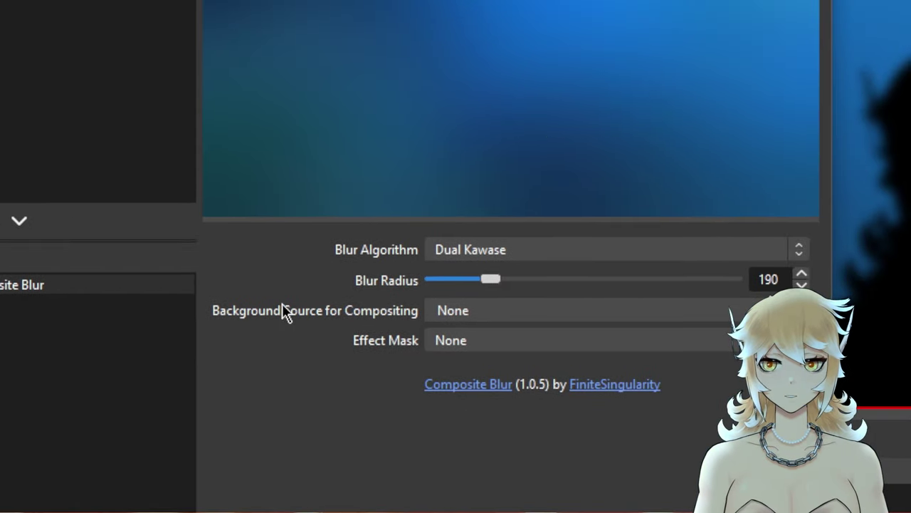
Add an Apply LUT filter to Display Blur using strongerer.cube and check the model in the Streaming Scene.
right_click(414, 225)
mouse_move(147, 378)
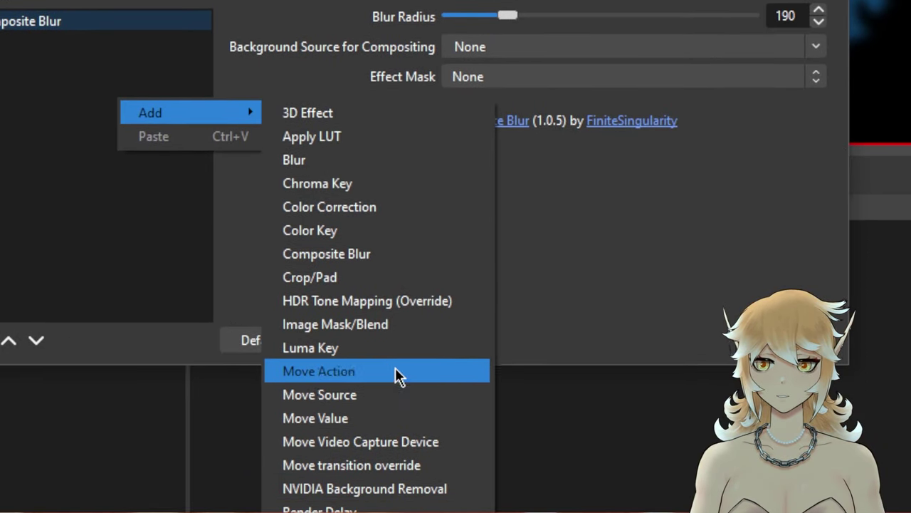
click(358, 137)
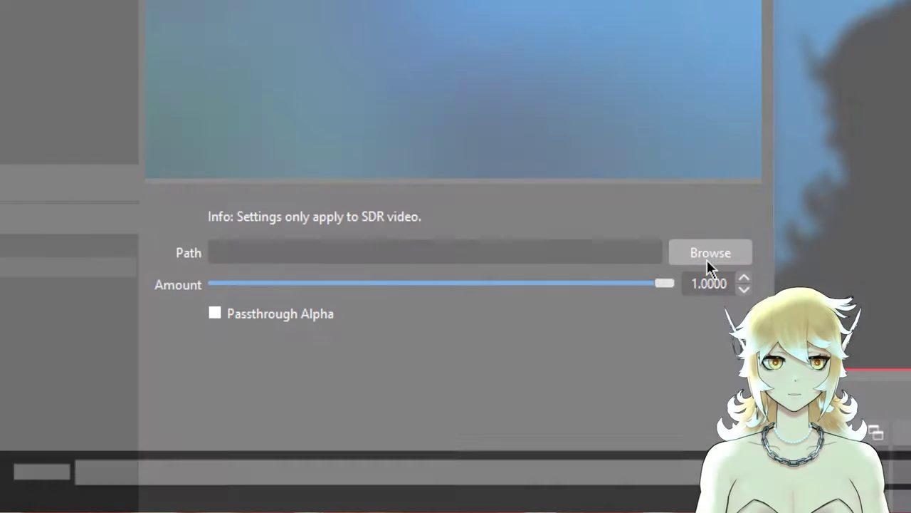
click(710, 253)
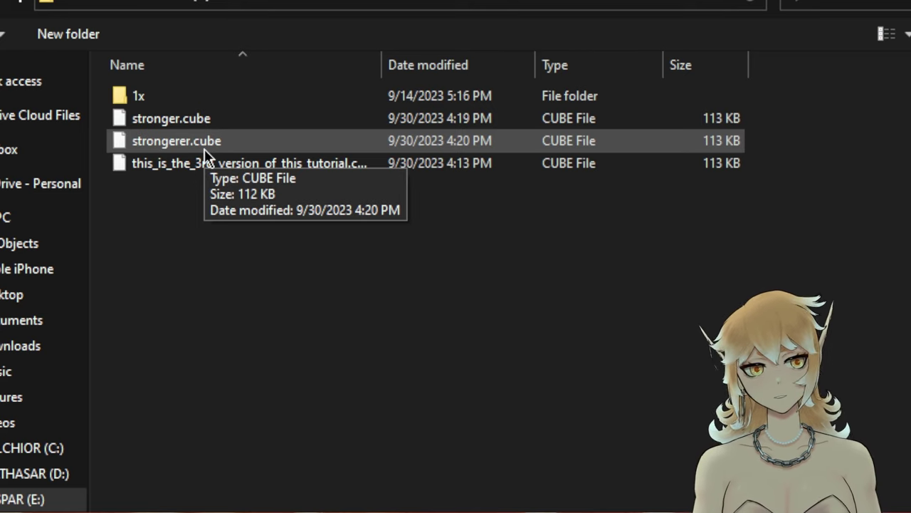
double_click(204, 149)
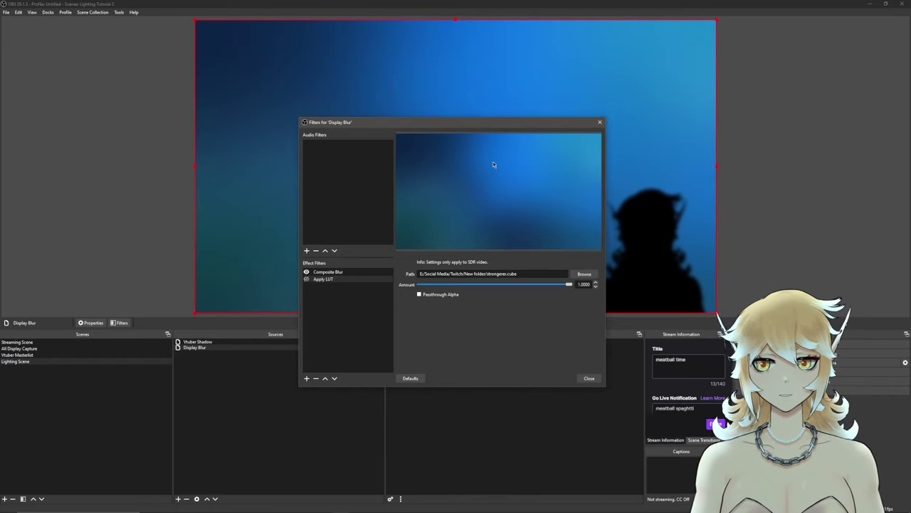
click(586, 378)
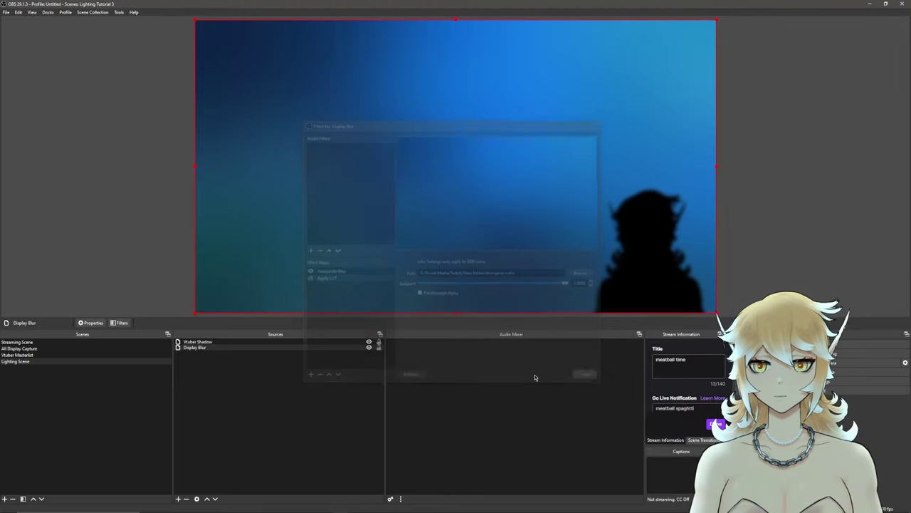
click(37, 342)
click(38, 344)
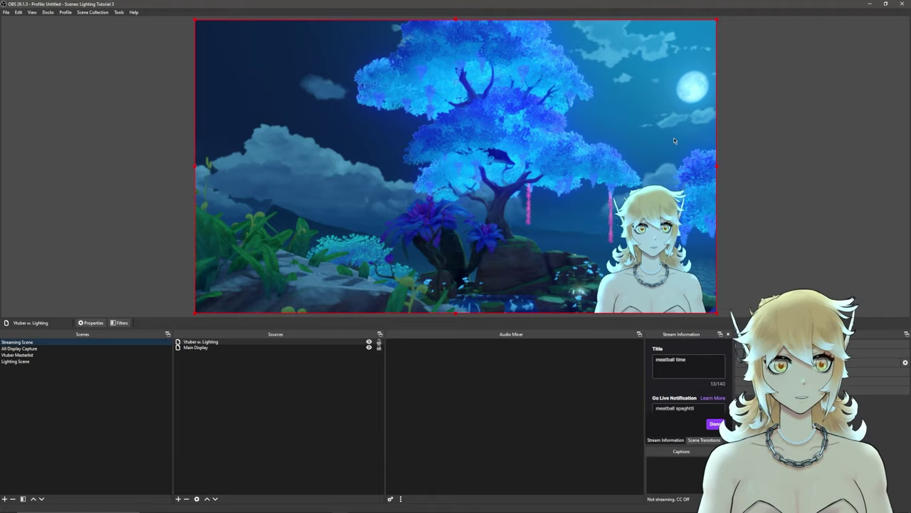
Toggle the Apply LUT filter on Display Blur in the Lighting Scene off and on to compare the blurred lighting.
click(37, 361)
click(121, 323)
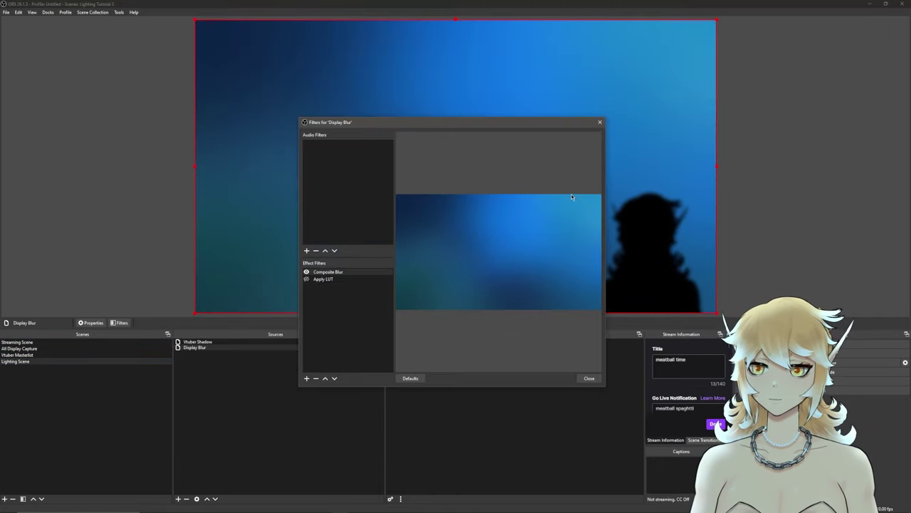
click(306, 278)
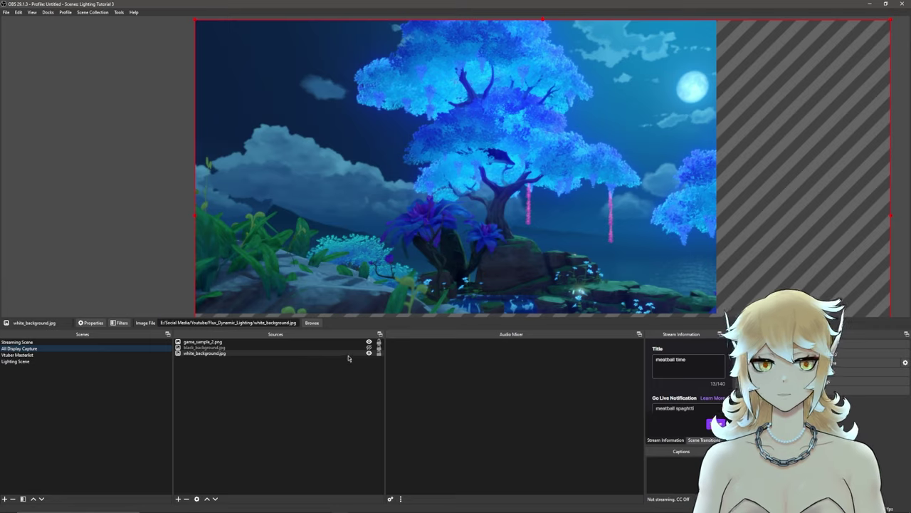
Hide game_sample_2.png in All Display Capture and check the model against the white background in the Streaming Scene.
click(369, 342)
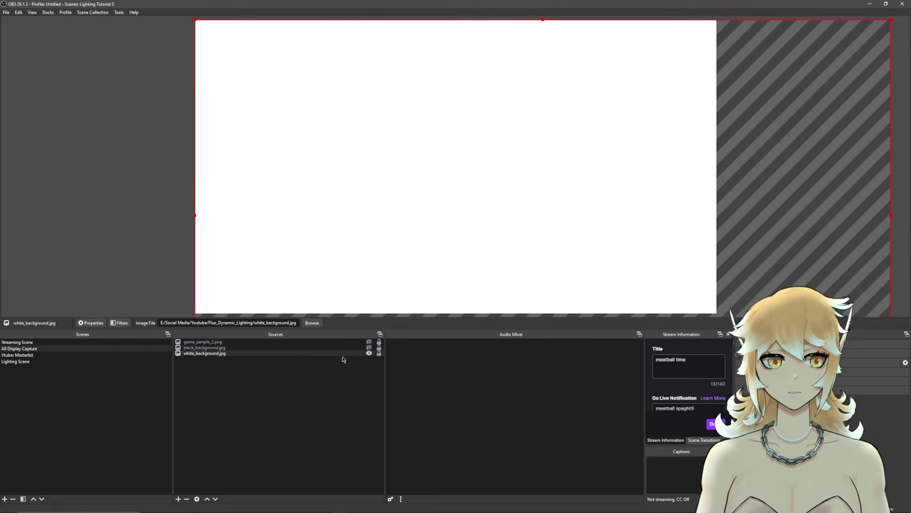
click(55, 343)
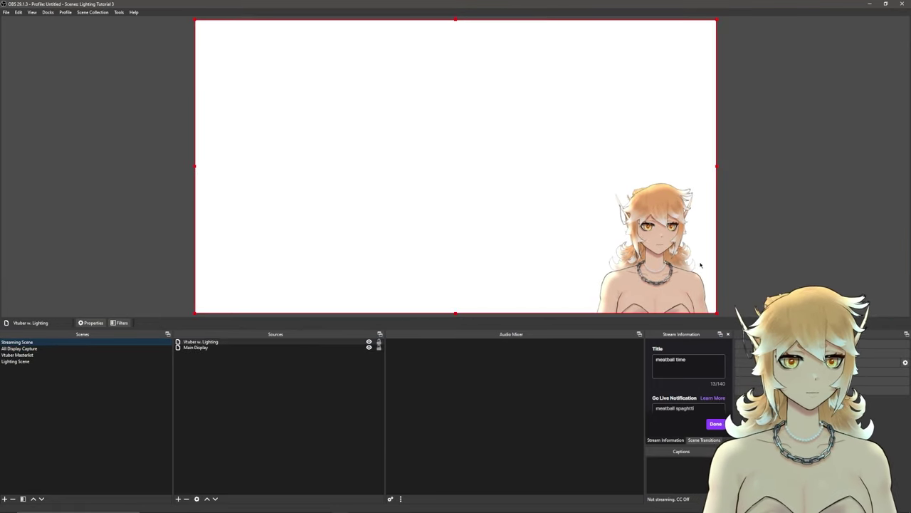